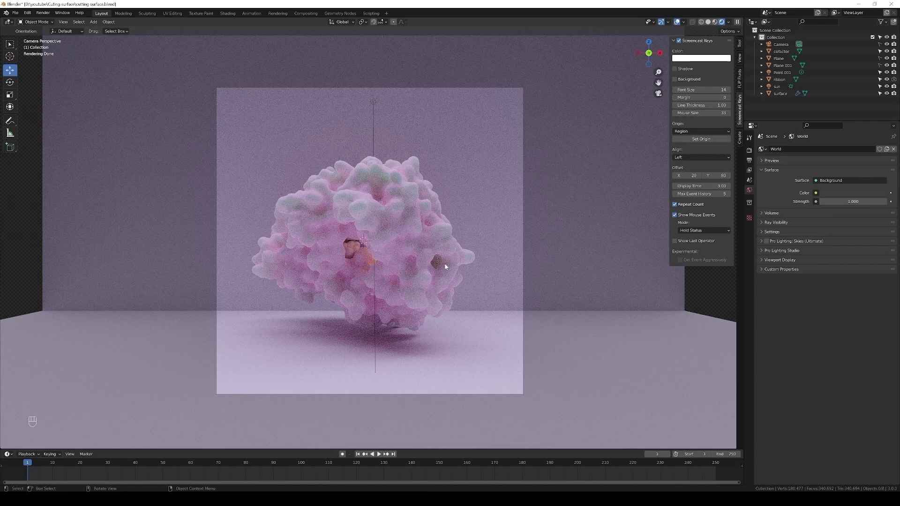
Hide the ribbon so only the surface shows, then inspect the sun and Point.001 lights
click(404, 229)
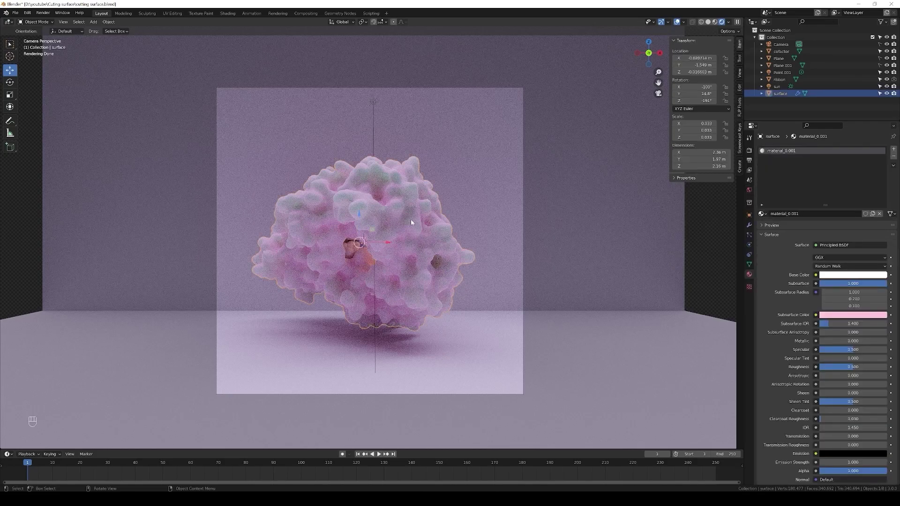
click(886, 94)
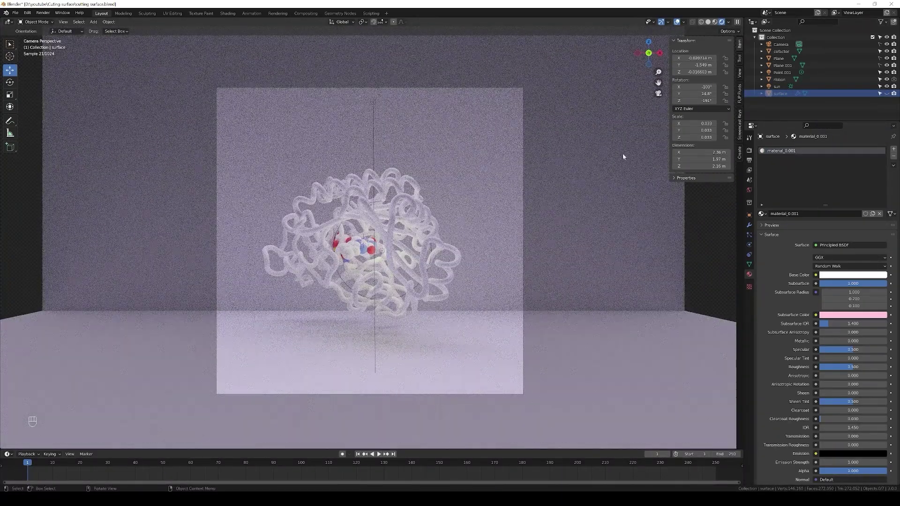
click(887, 79)
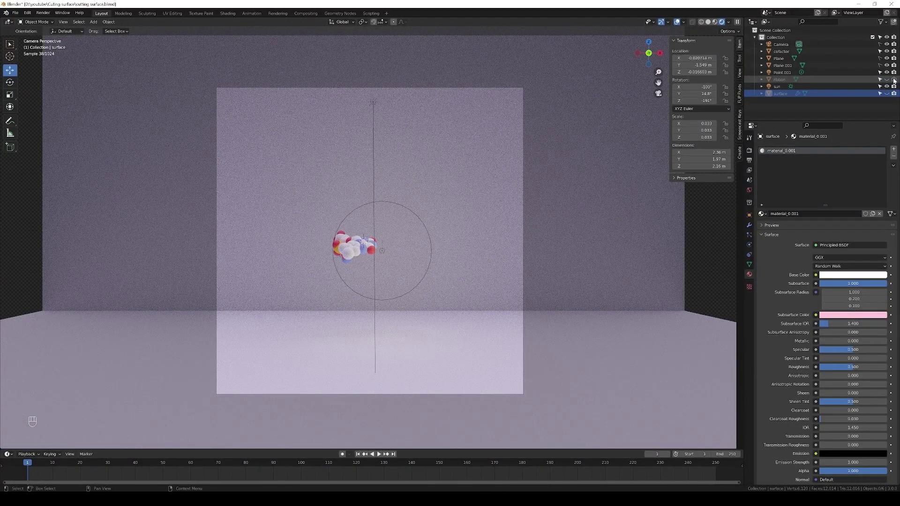
click(887, 93)
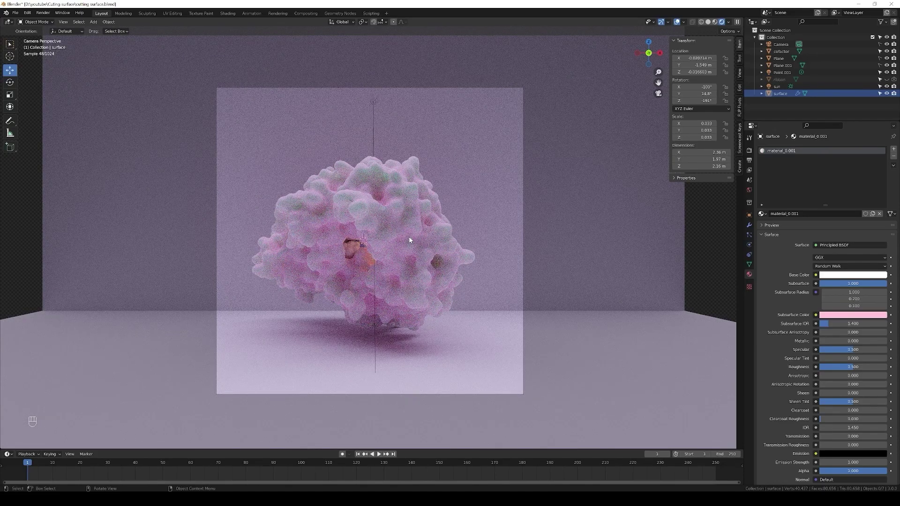
click(374, 102)
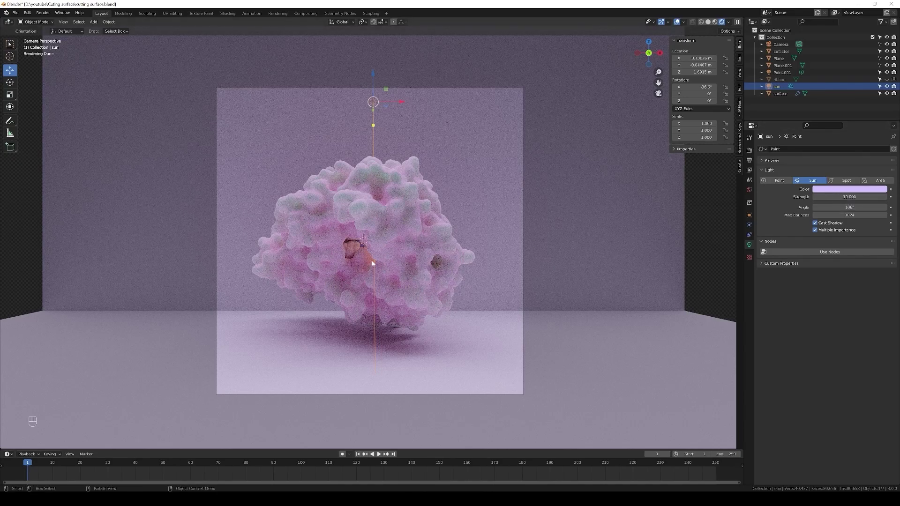
click(781, 72)
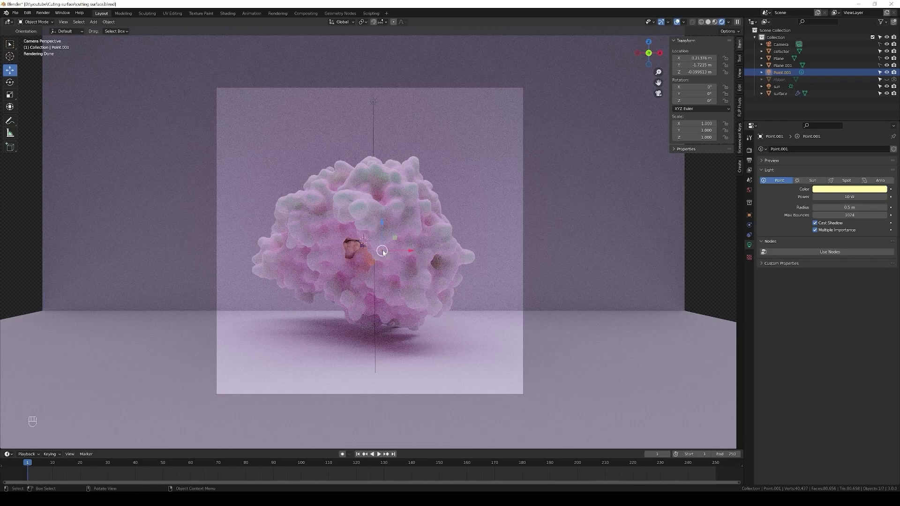
Switch the viewport to solid shading and add a cube mesh
key(z)
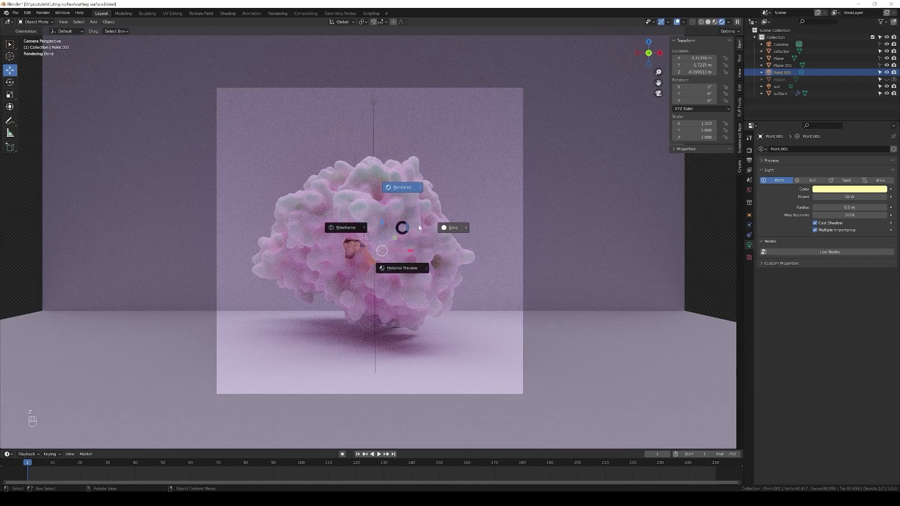
click(457, 229)
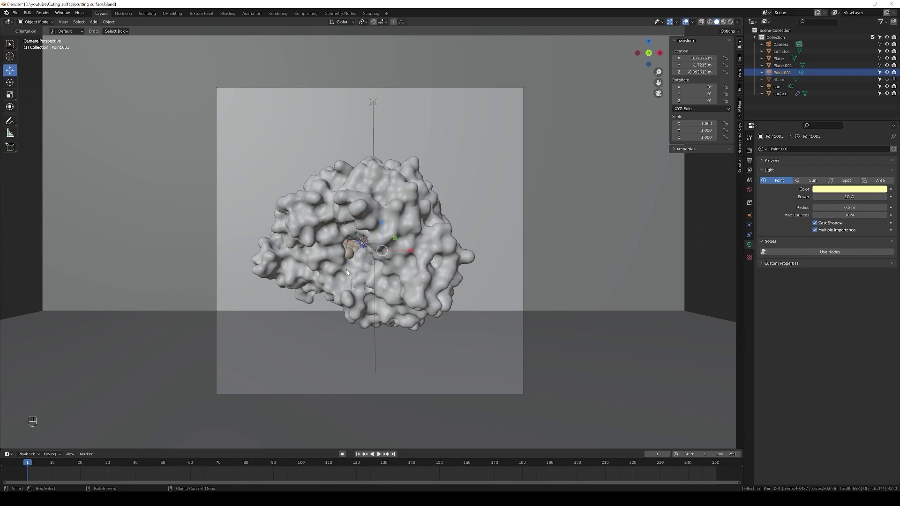
key(shift+a)
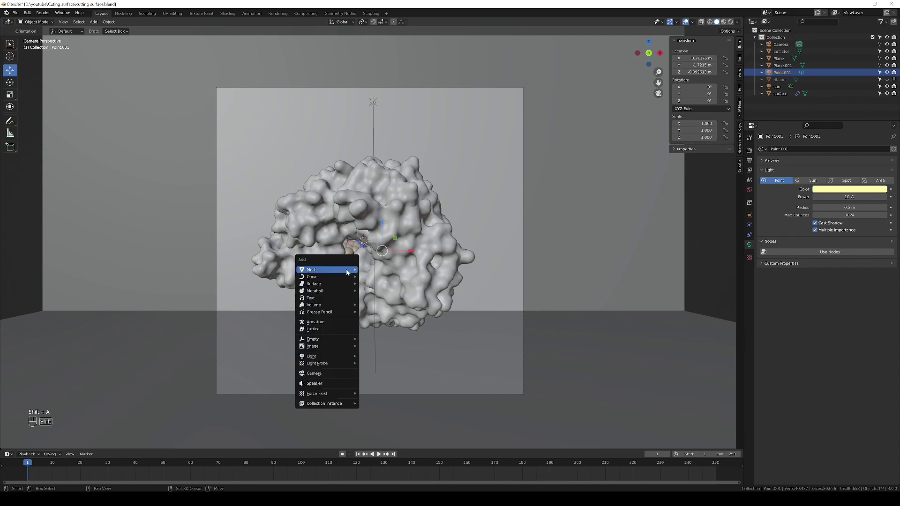
mouse_move(349, 270)
click(379, 278)
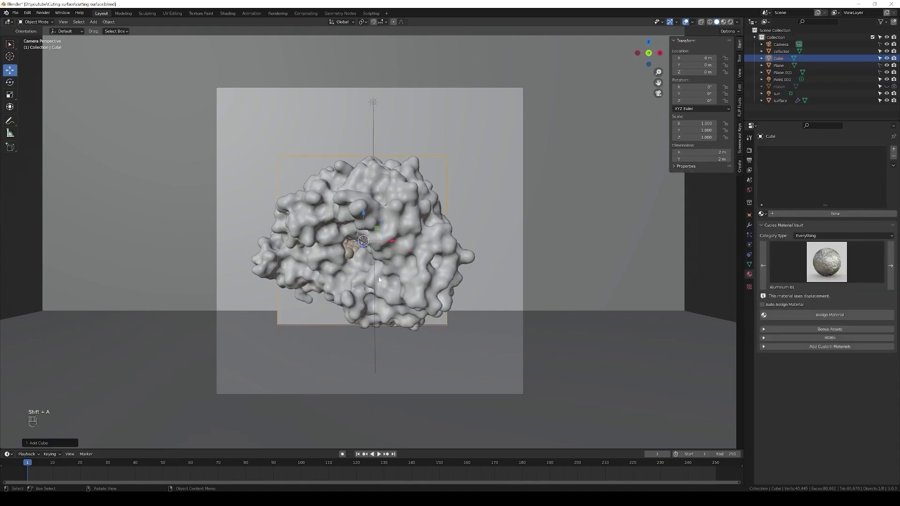
Slide the cube along Y toward the molecule and scale it to 1.545 along X
middle_drag(353, 274, 208, 236)
scroll(407, 295, down, 6)
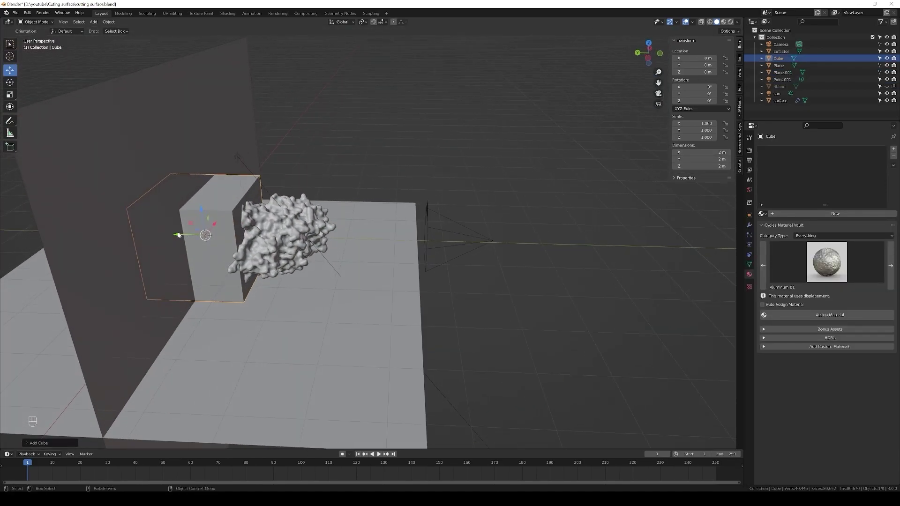
drag(177, 234, 300, 247)
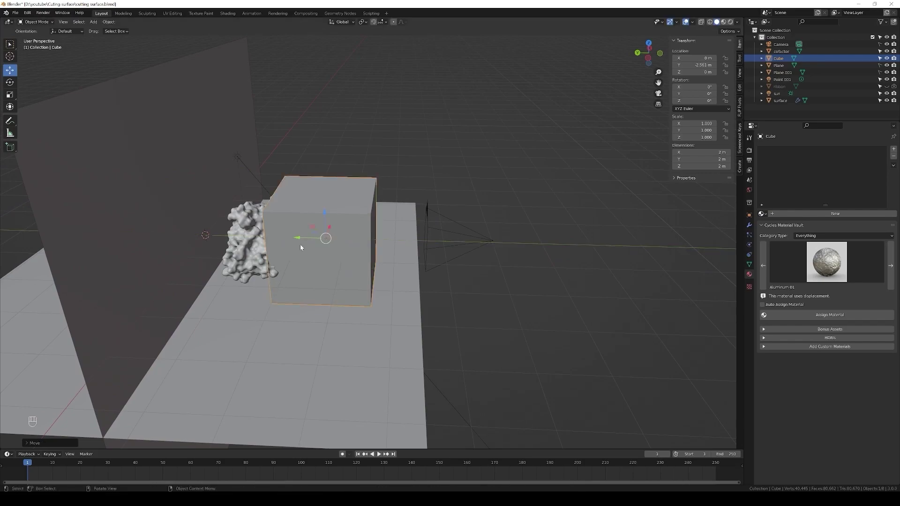
key(KP_7)
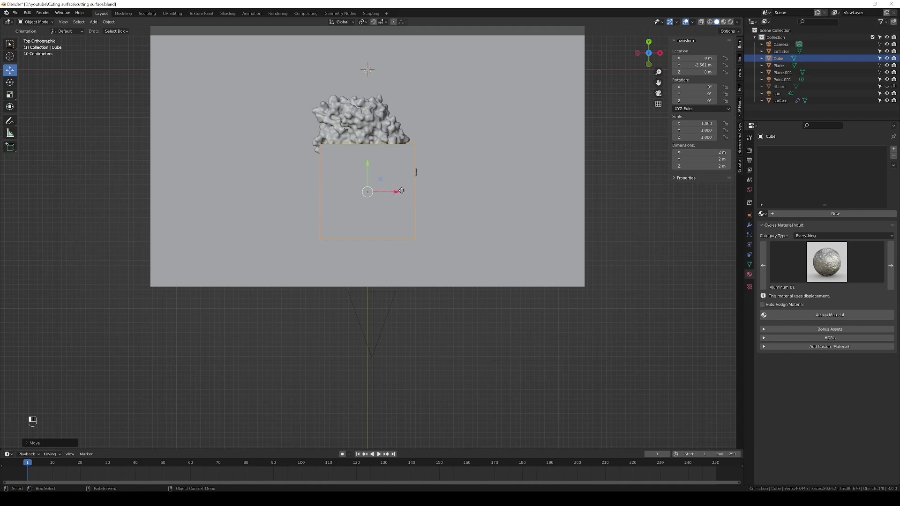
drag(397, 194, 416, 191)
key(s)
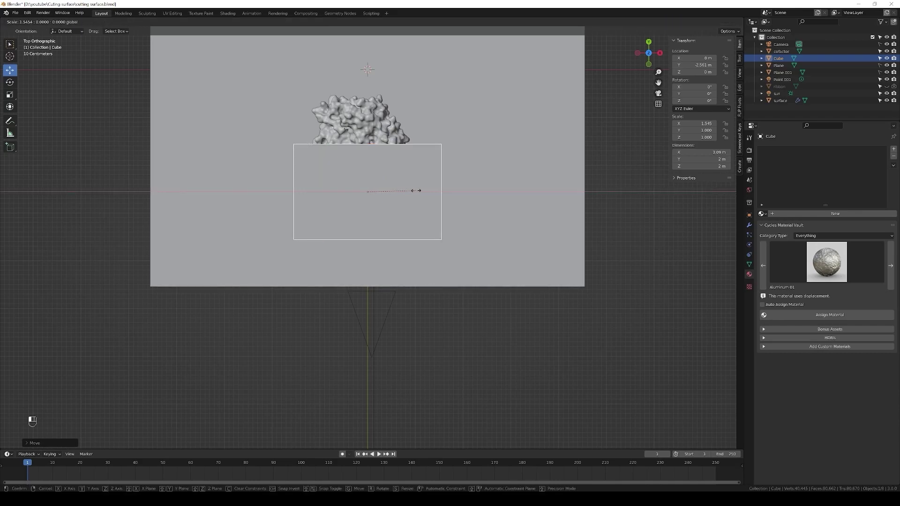
click(416, 190)
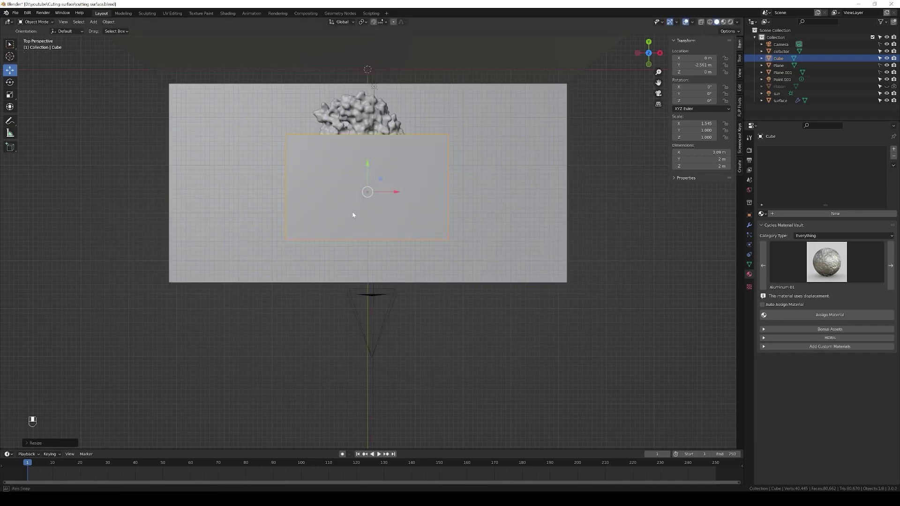
Position the cube at X -0.24484 m
middle_drag(355, 215, 383, 185)
drag(364, 197, 386, 184)
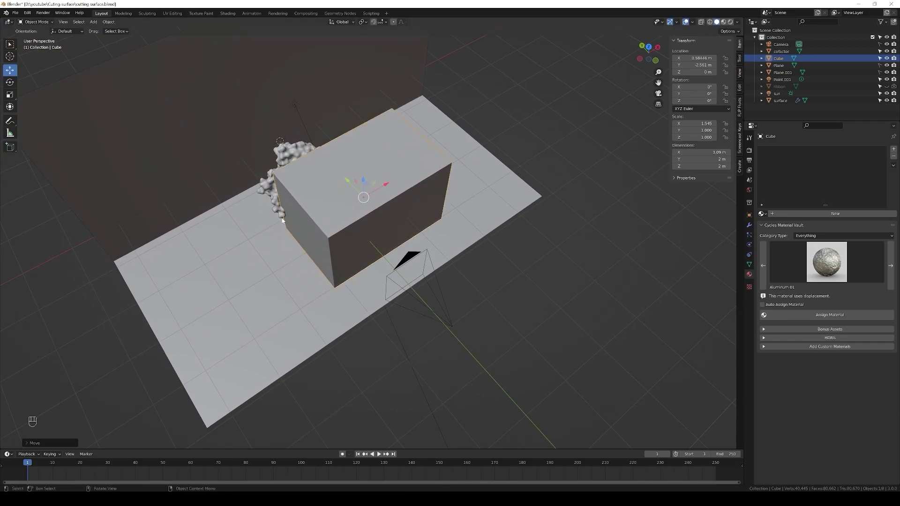
drag(388, 186, 330, 215)
middle_drag(330, 215, 413, 192)
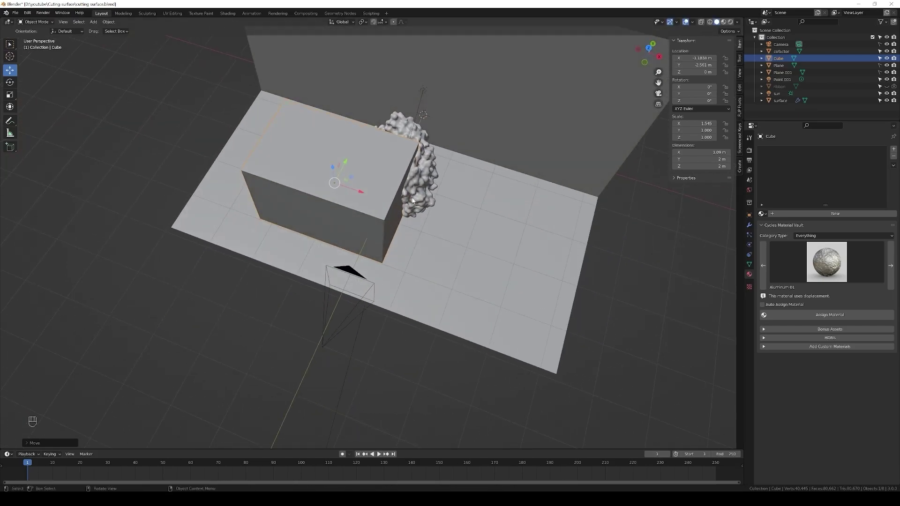
drag(360, 192, 403, 203)
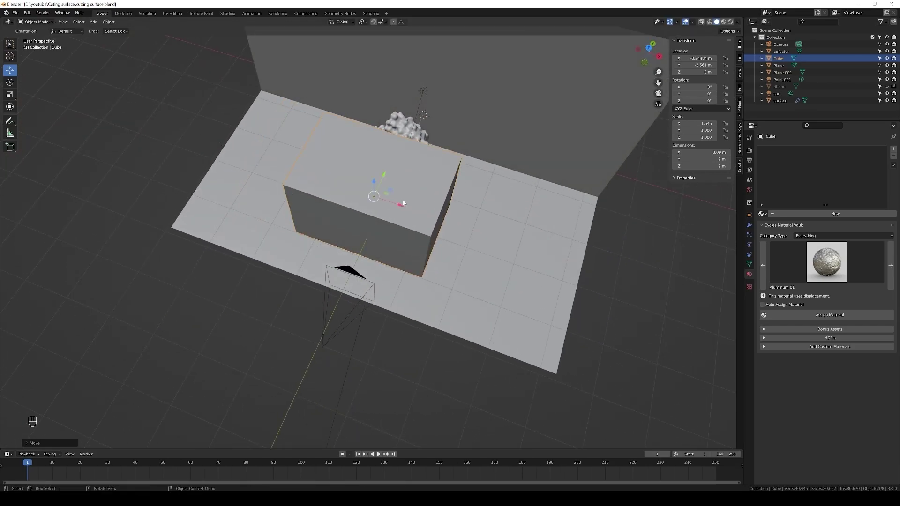
key(KP_7)
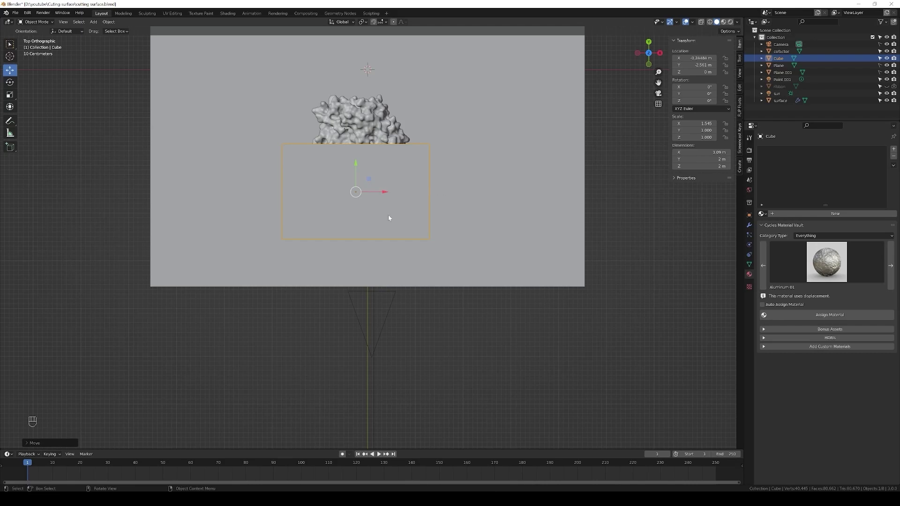
Scale the cube along Z to a height of 2.95 m
middle_drag(389, 214, 340, 184)
key(s)
key(z)
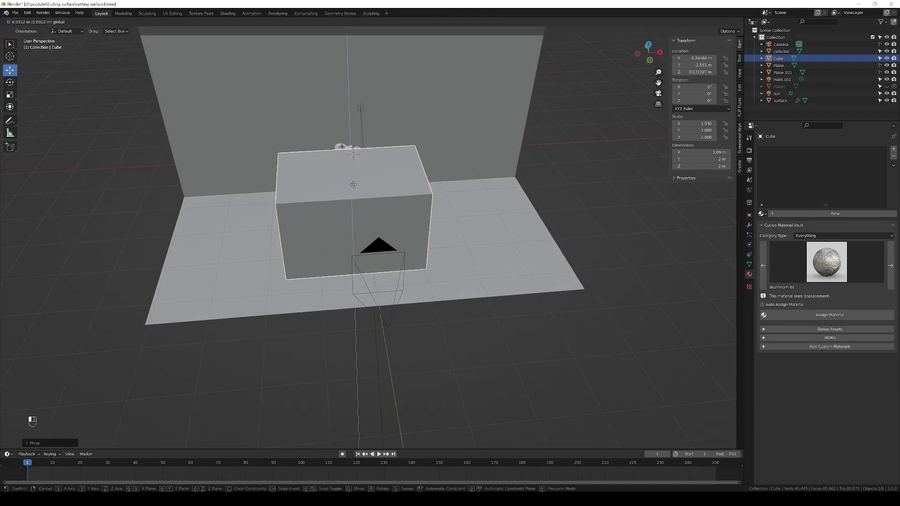
click(374, 198)
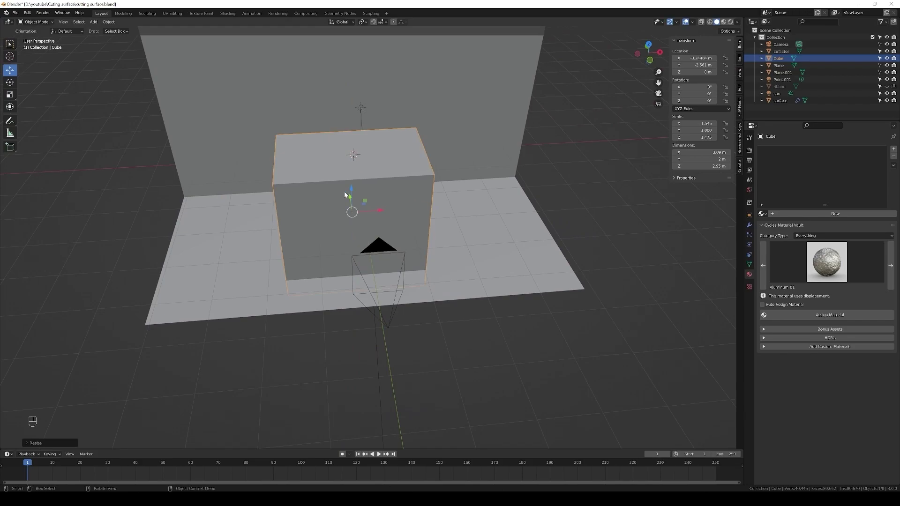
mouse_move(345, 194)
middle_down()
mouse_move(418, 203)
mouse_move(254, 250)
mouse_move(376, 193)
middle_up()
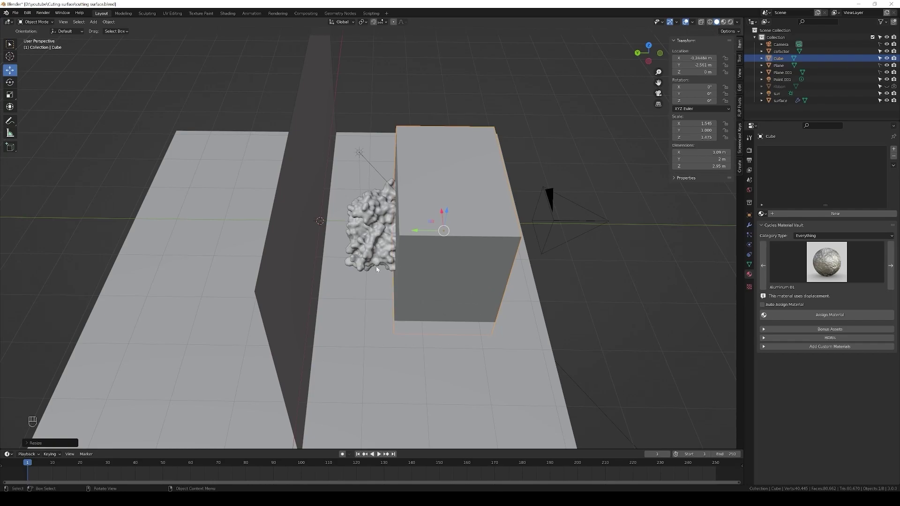
Check the cube's modifier list, show Bool Tool in the sidebar, and verify the add-on in Preferences
click(749, 225)
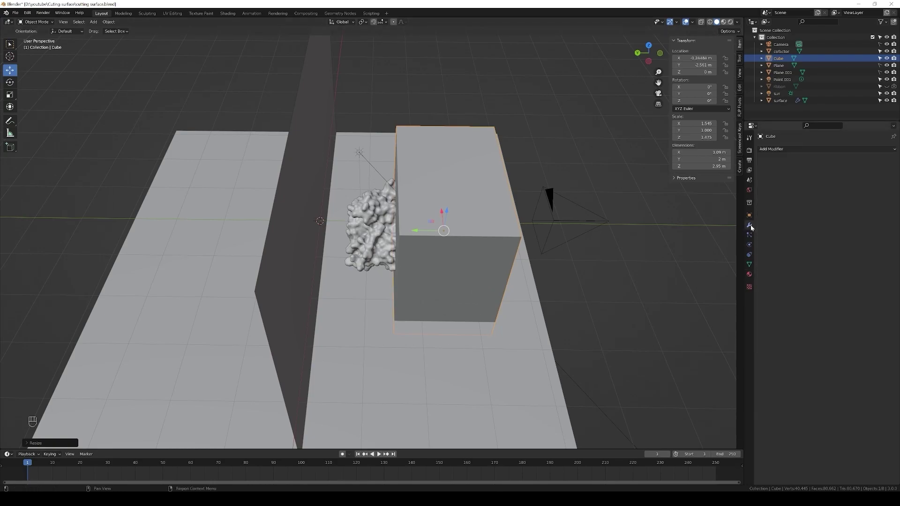
click(770, 150)
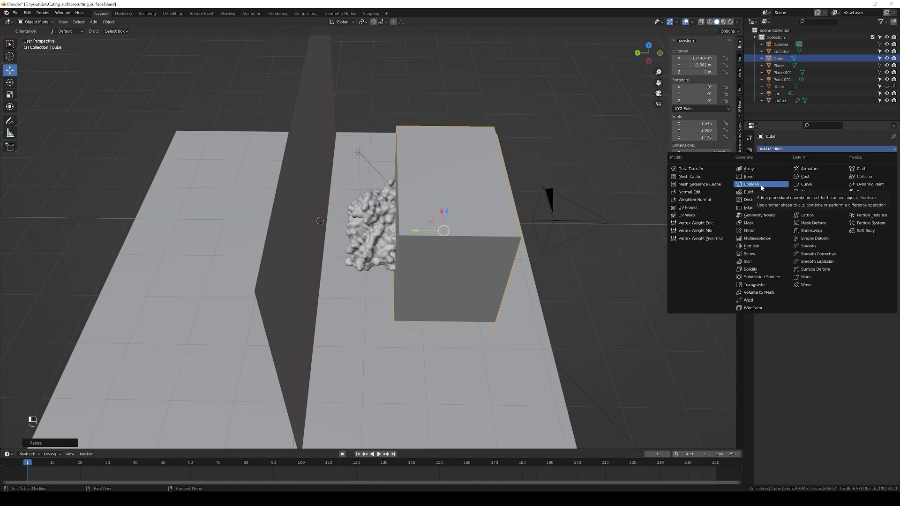
click(740, 88)
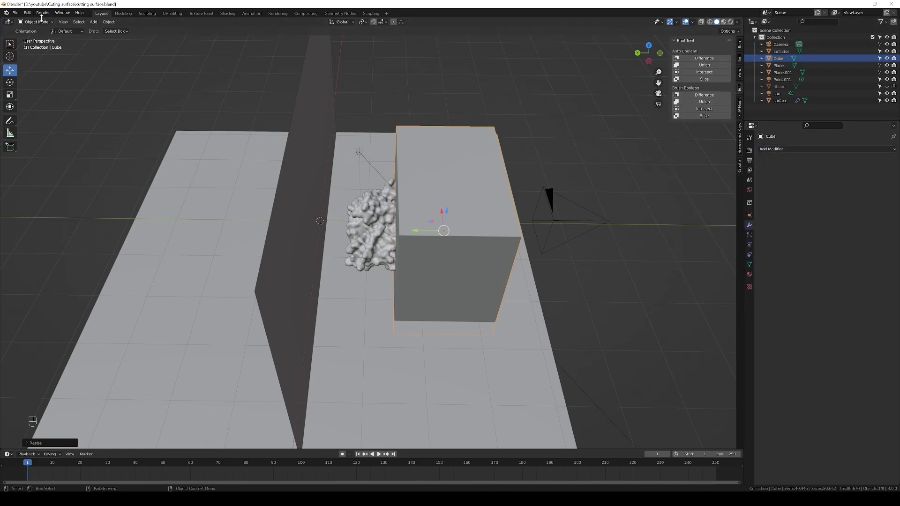
click(27, 13)
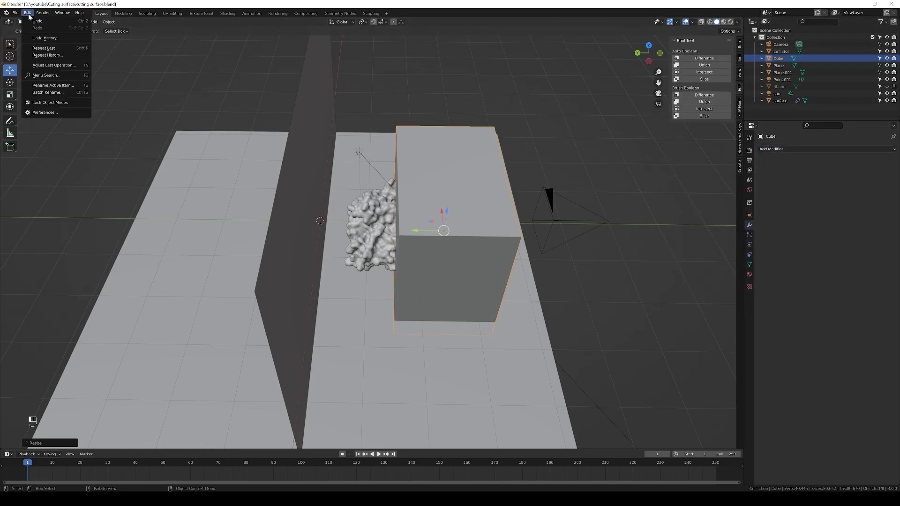
click(37, 114)
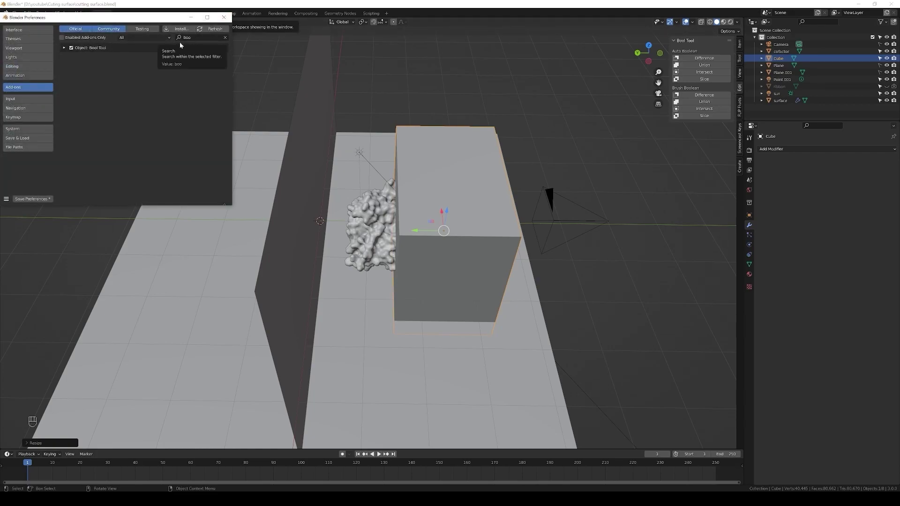
click(224, 18)
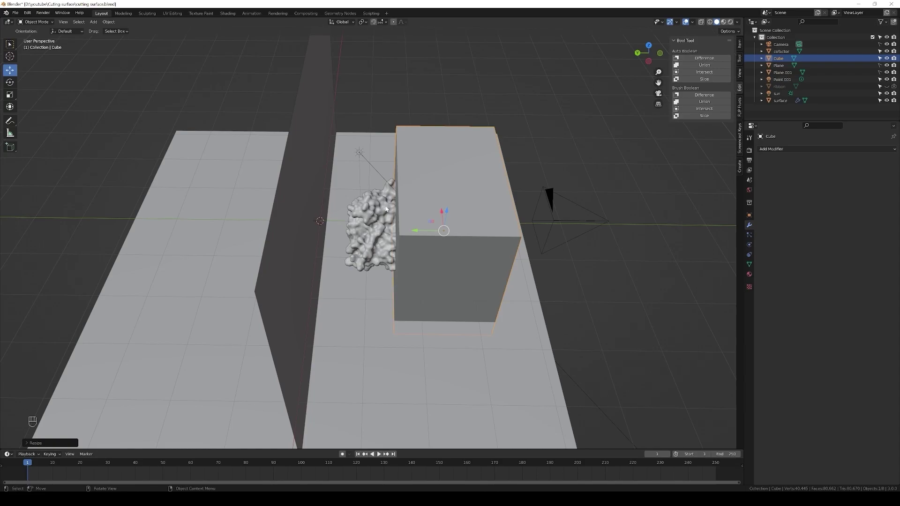
Select the cube and surface and add a Bool Tool Difference cut with Ctrl+Minus
click(412, 138)
shift+click(365, 219)
key(ctrl+minus)
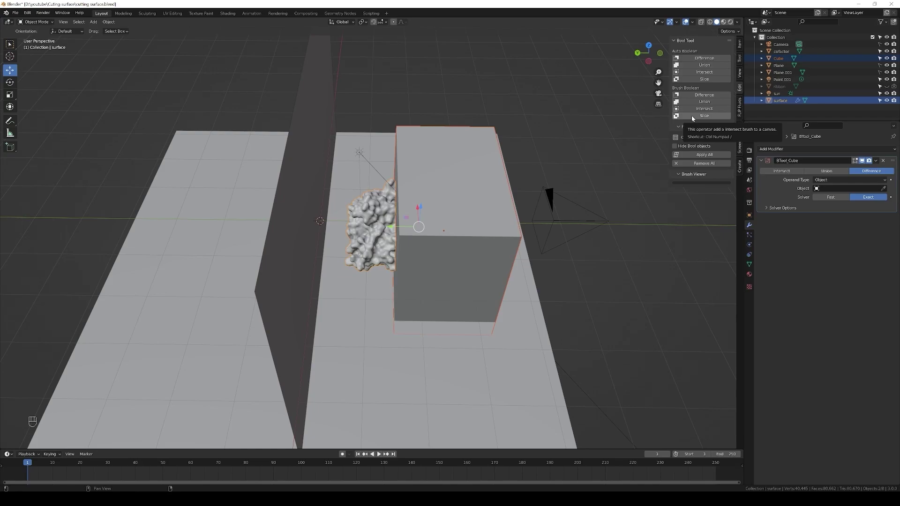
Turn the cube into a Brush Boolean Difference cutter and inspect the cut from the camera
click(706, 96)
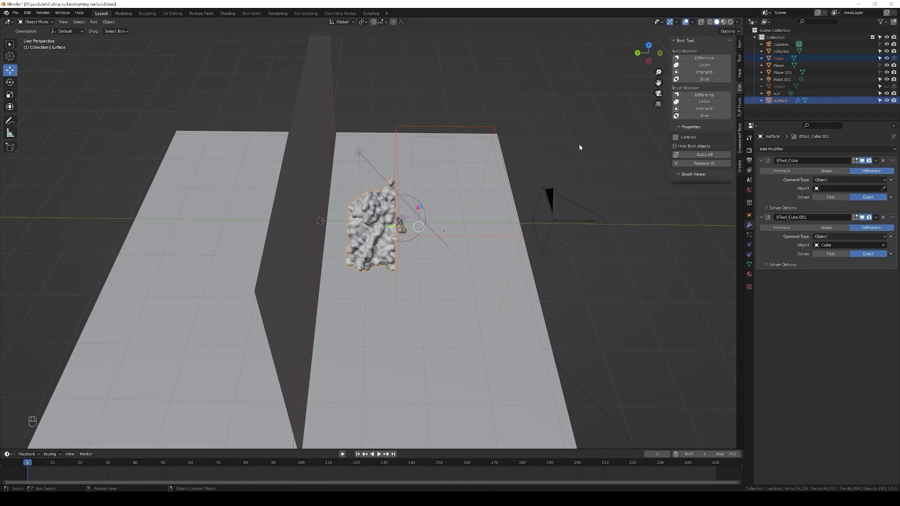
middle_drag(592, 156, 477, 169)
key(KP_0)
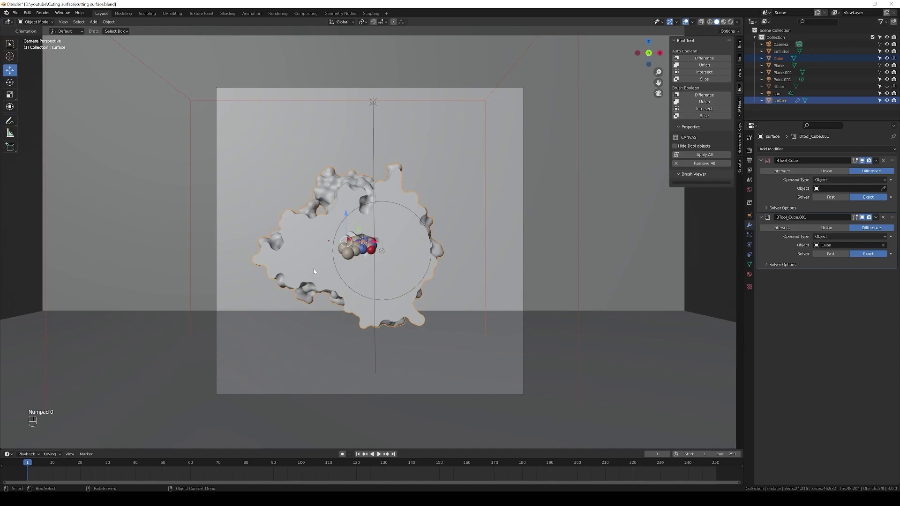
middle_drag(313, 270, 392, 276)
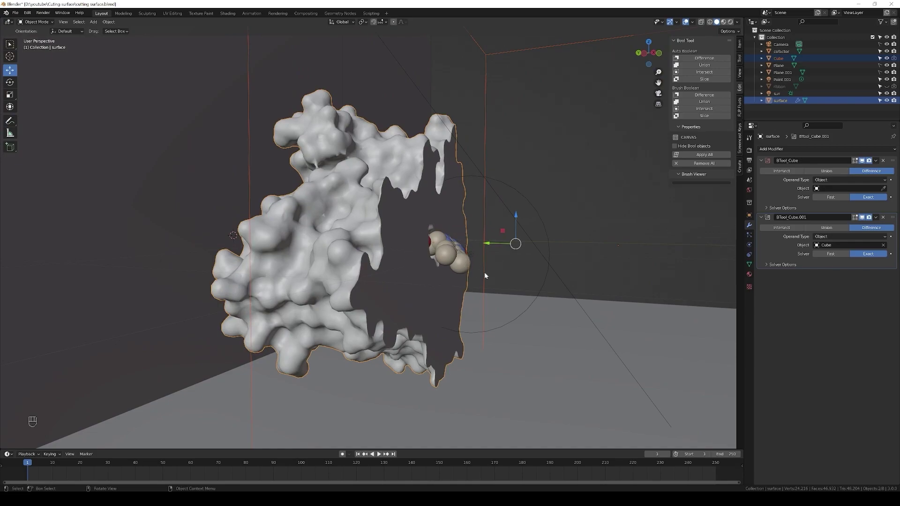
scroll(484, 272, down, 4)
middle_drag(491, 269, 347, 244)
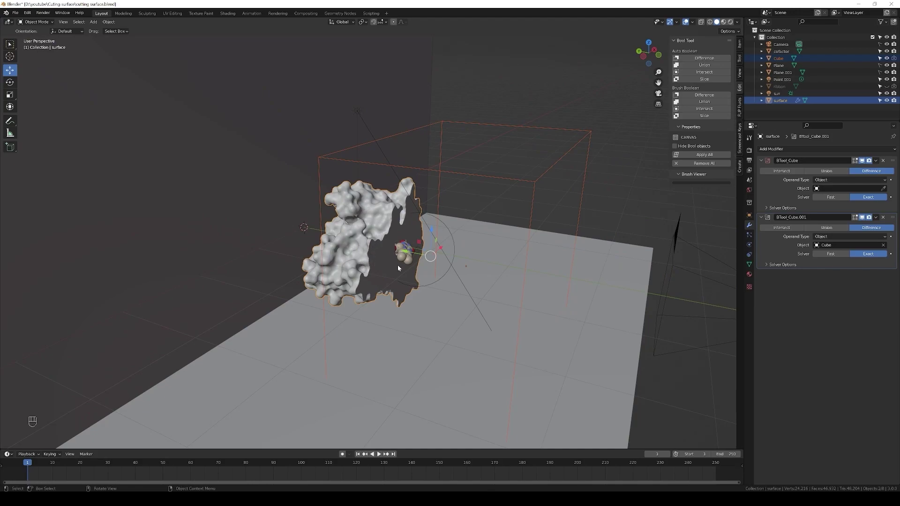
Set the cutting box's Y location to -2.8 m
click(449, 174)
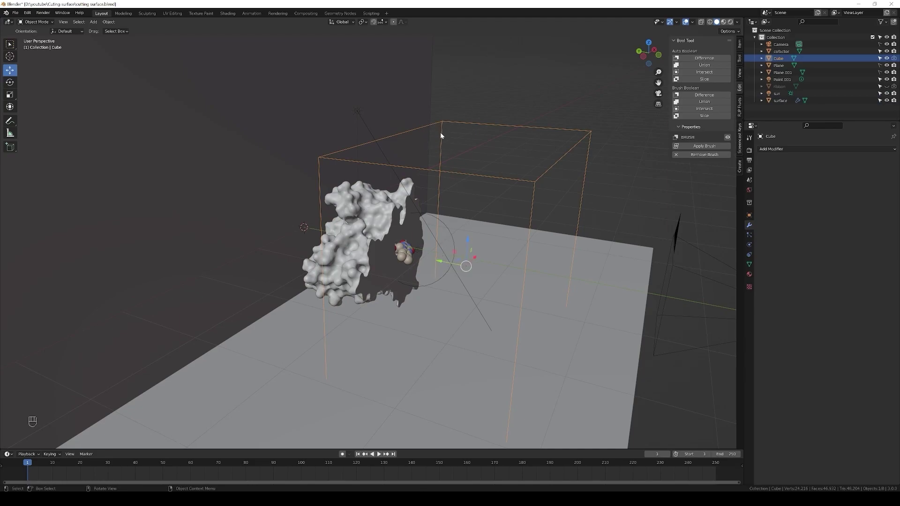
mouse_move(439, 261)
mouse_down()
mouse_move(406, 266)
mouse_move(433, 265)
mouse_up()
click(740, 44)
double_click(695, 64)
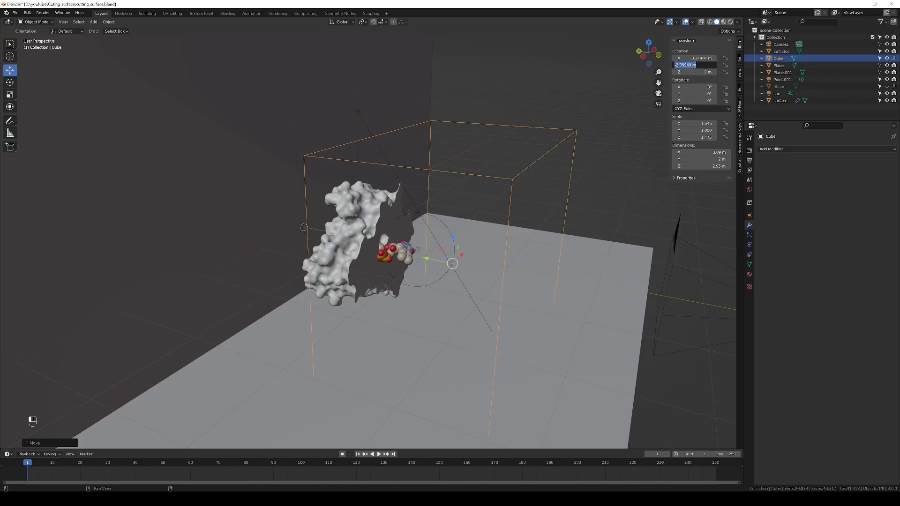
text(-2.8)
key(Return)
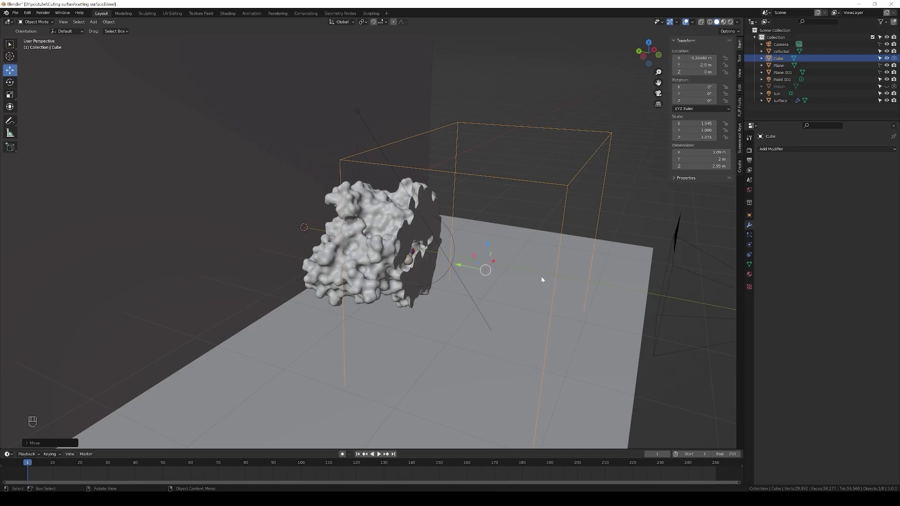
View the flat cross-section through the camera and select the cofactor atoms
key(KP_0)
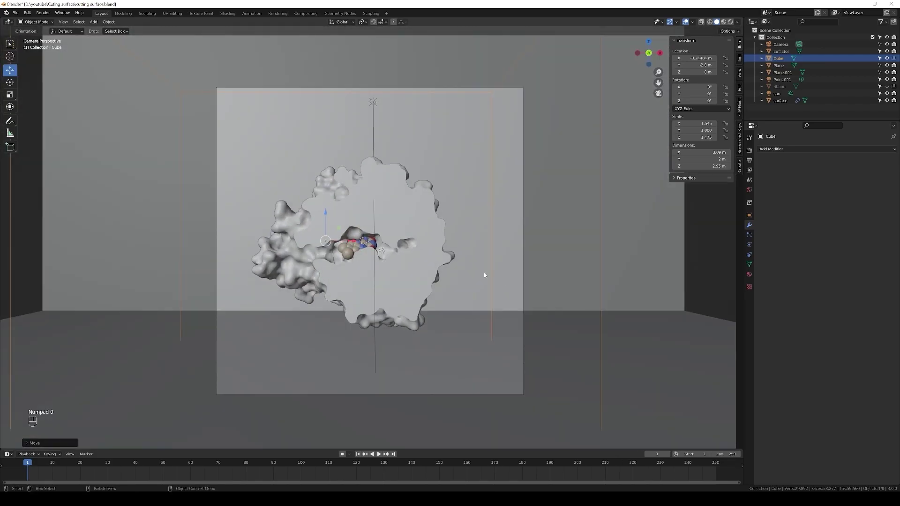
scroll(370, 255, up, 3)
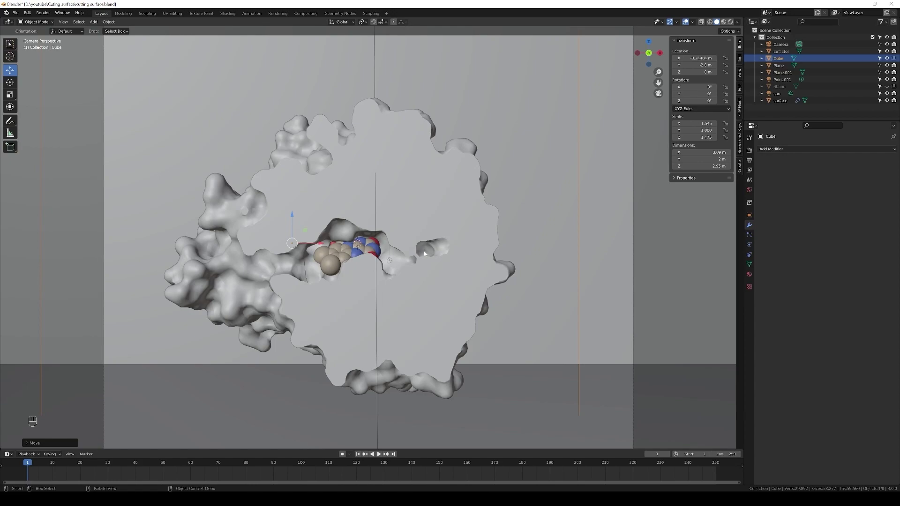
click(332, 268)
shift+click(291, 207)
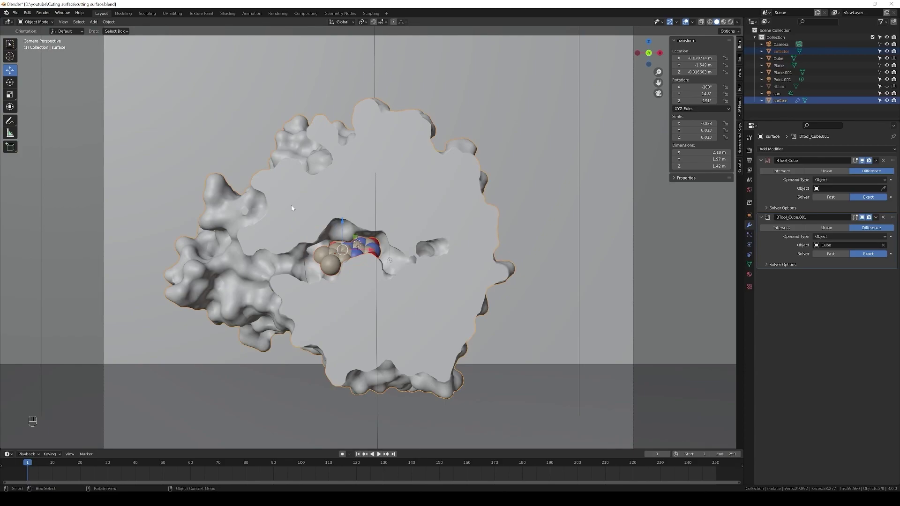
key(r)
key(z)
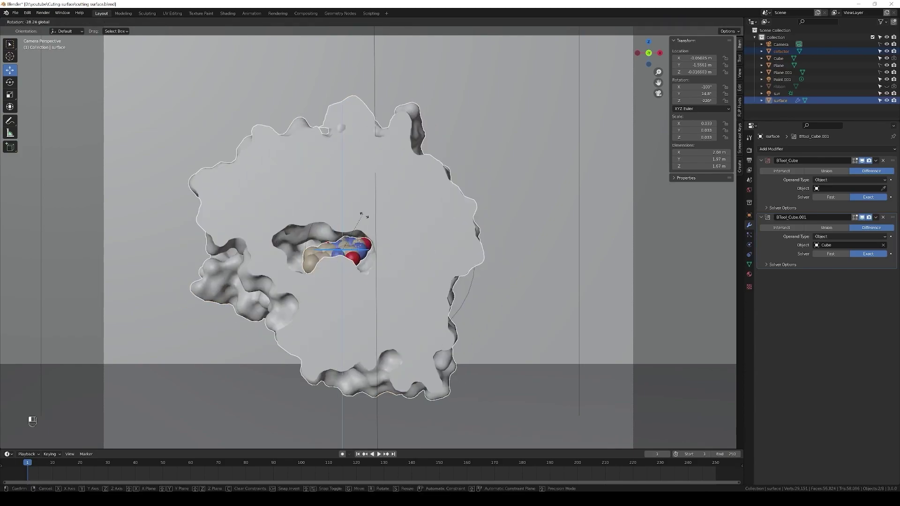
right_click(340, 222)
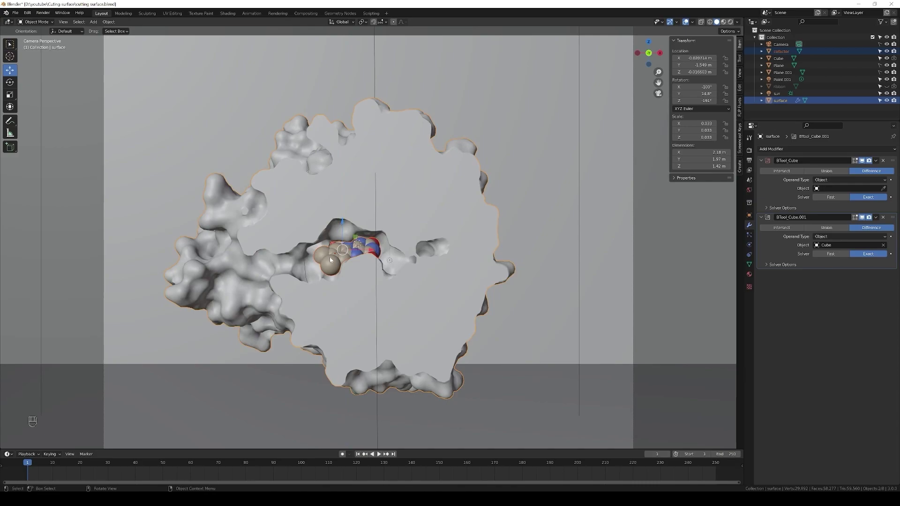
shift+click(389, 260)
click(301, 202)
click(886, 86)
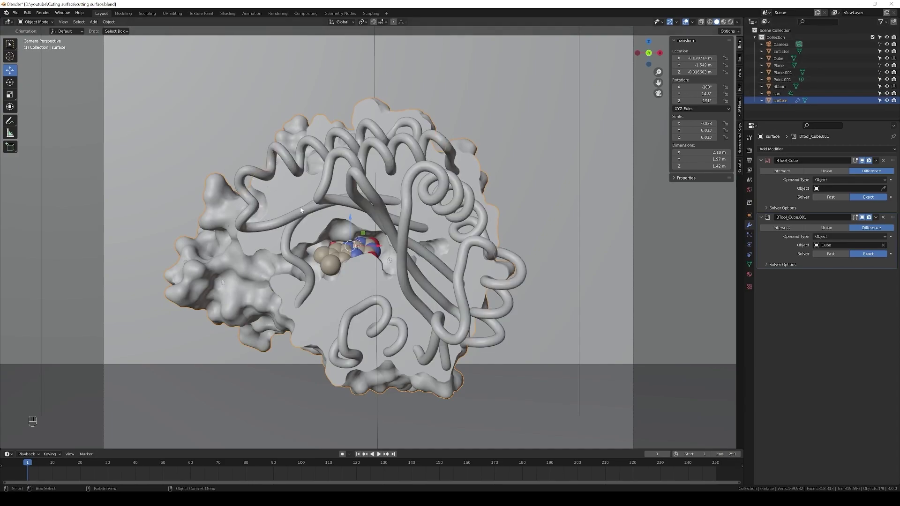
shift+click(291, 170)
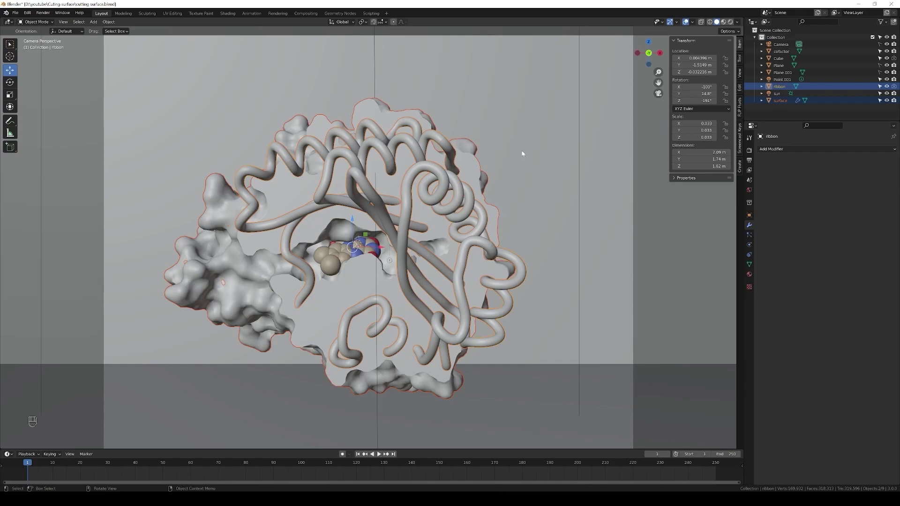
click(605, 199)
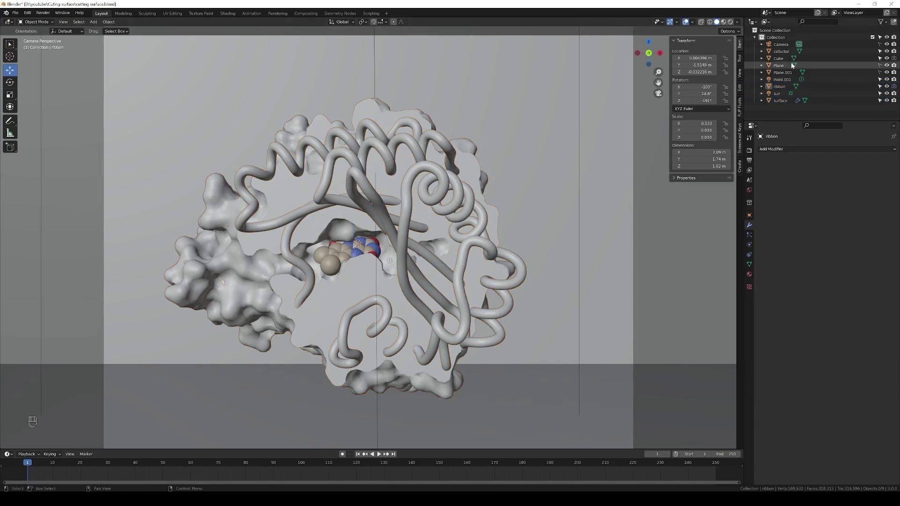
click(887, 86)
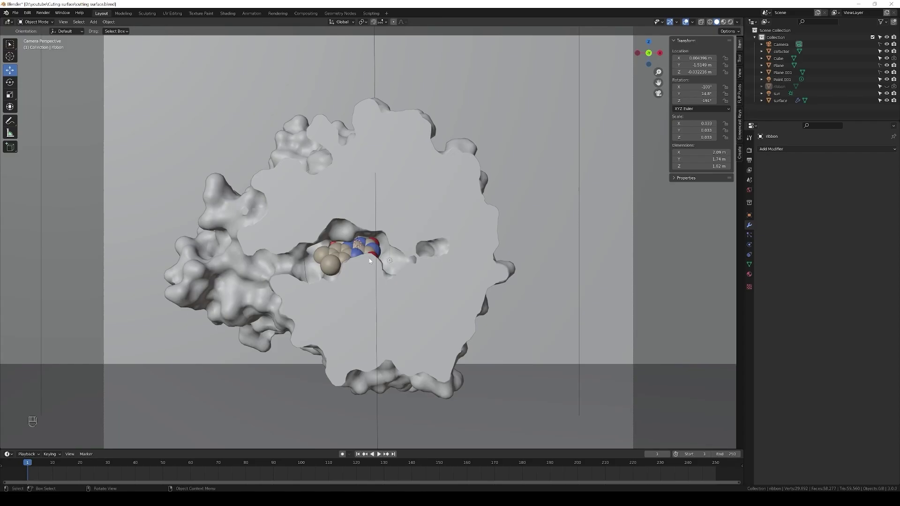
key(z)
Switch to rendered shading and select the point light to duplicate
click(366, 219)
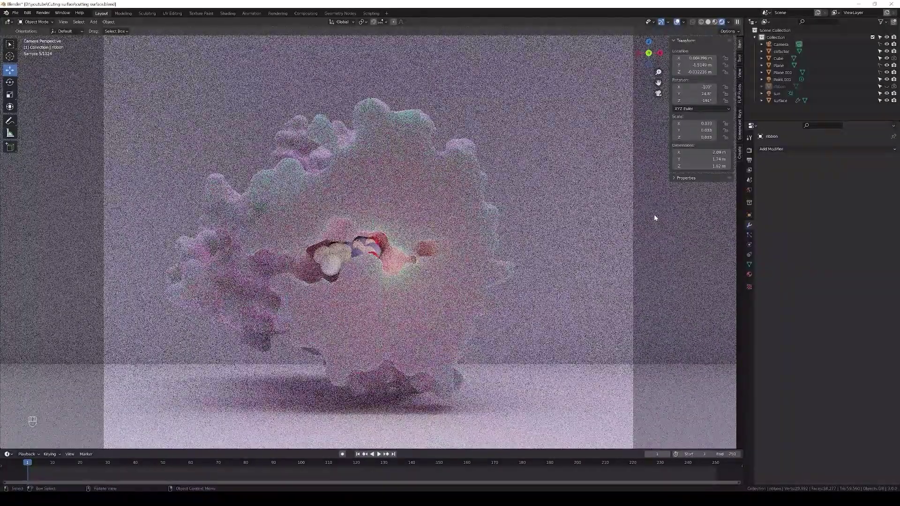
click(394, 262)
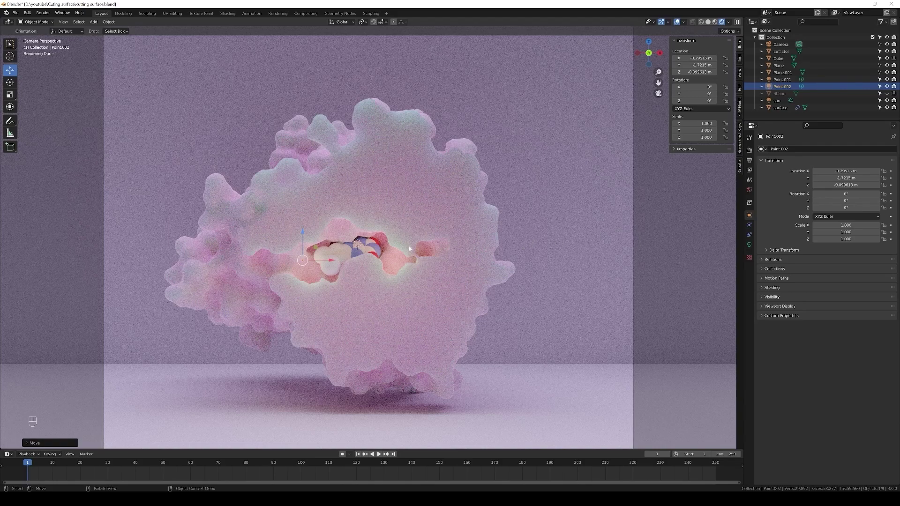
Return to solid shading, orbit out, and select the cutting box, then the protein surface
key(z)
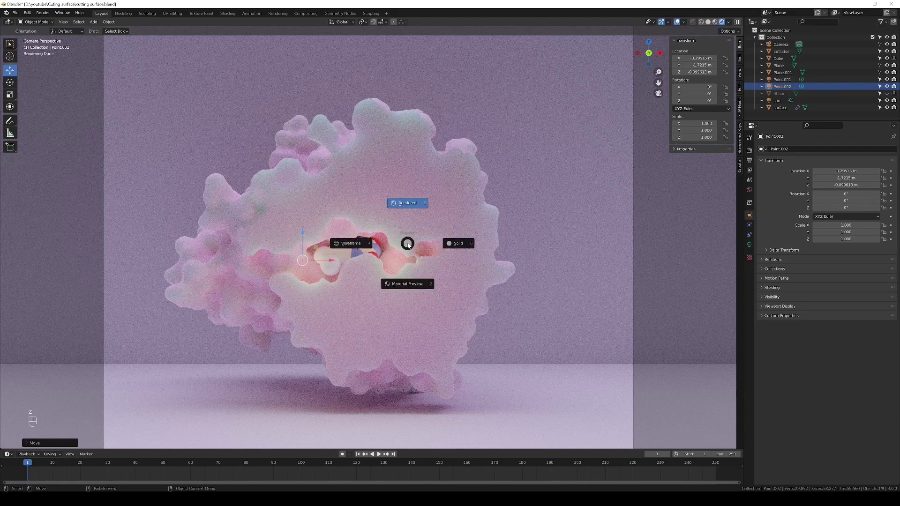
click(453, 241)
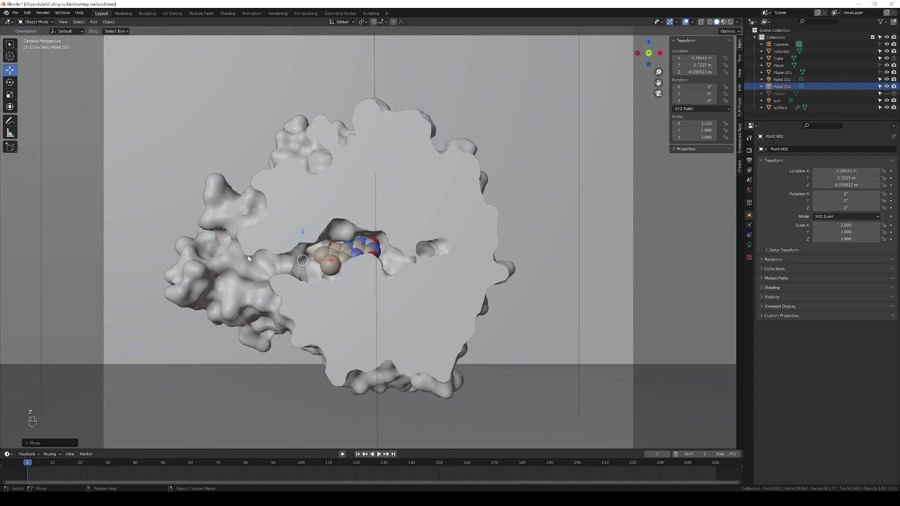
middle_drag(248, 258, 393, 263)
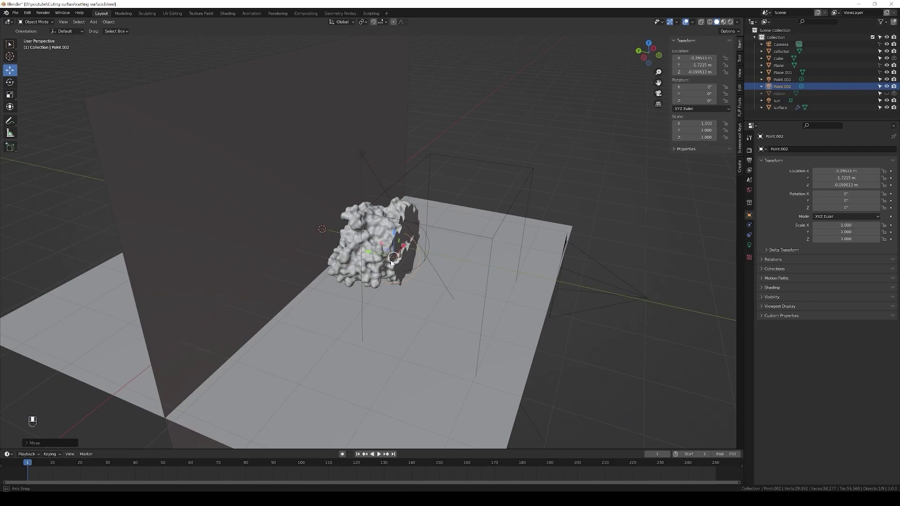
click(484, 238)
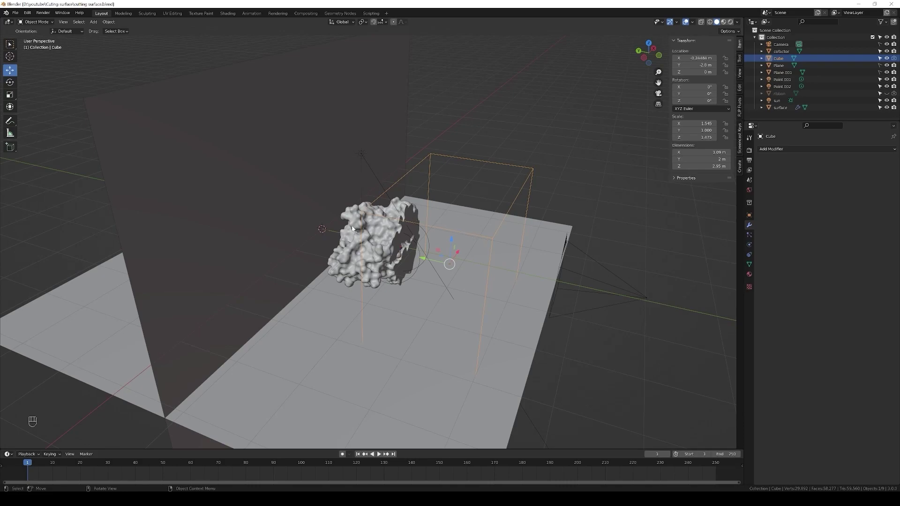
middle_drag(359, 257, 375, 256)
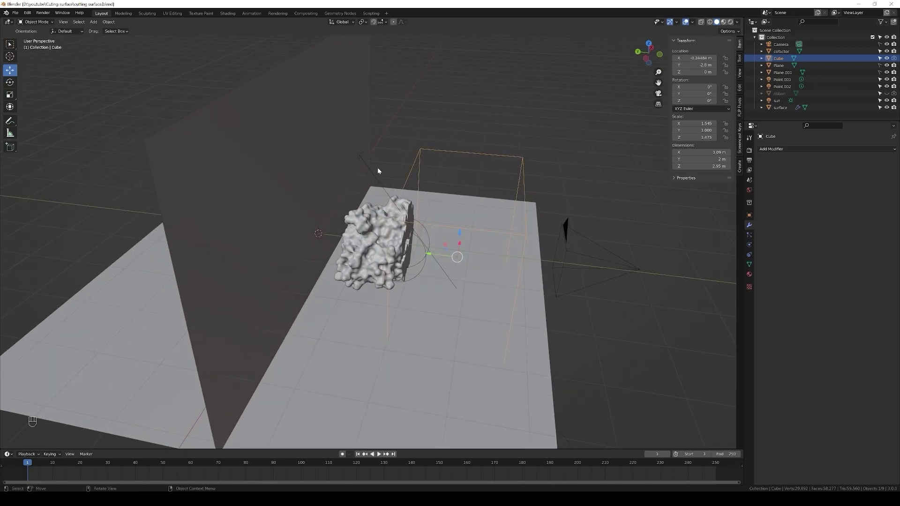
click(376, 236)
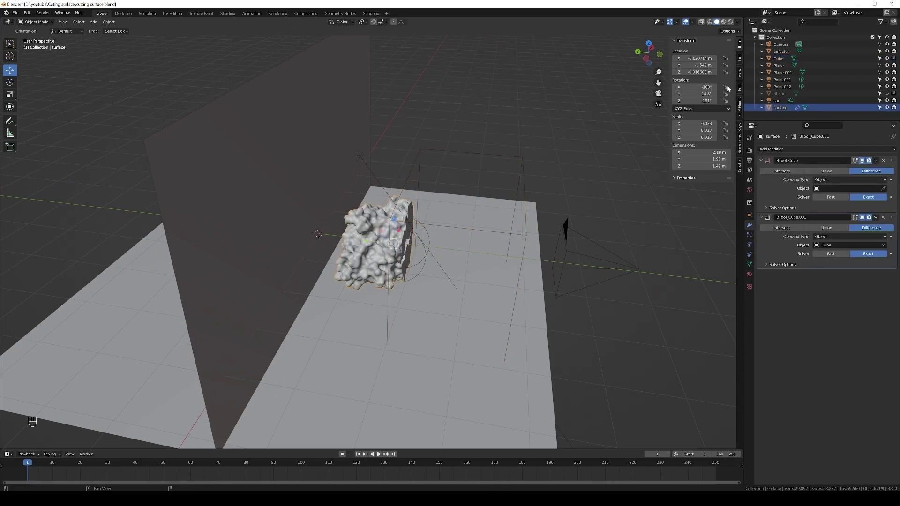
Remove the empty BTool_Cube modifier, apply the boolean cut, and select Point.002 in camera view
click(741, 88)
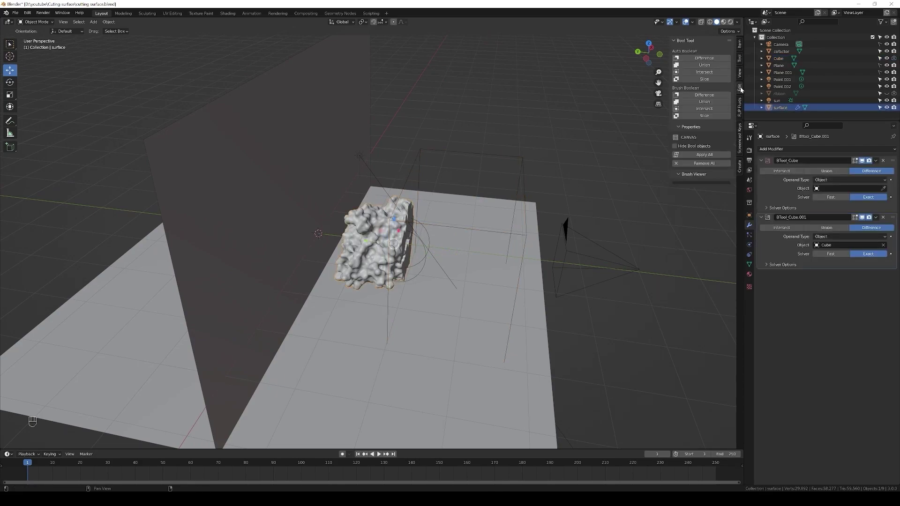
click(695, 166)
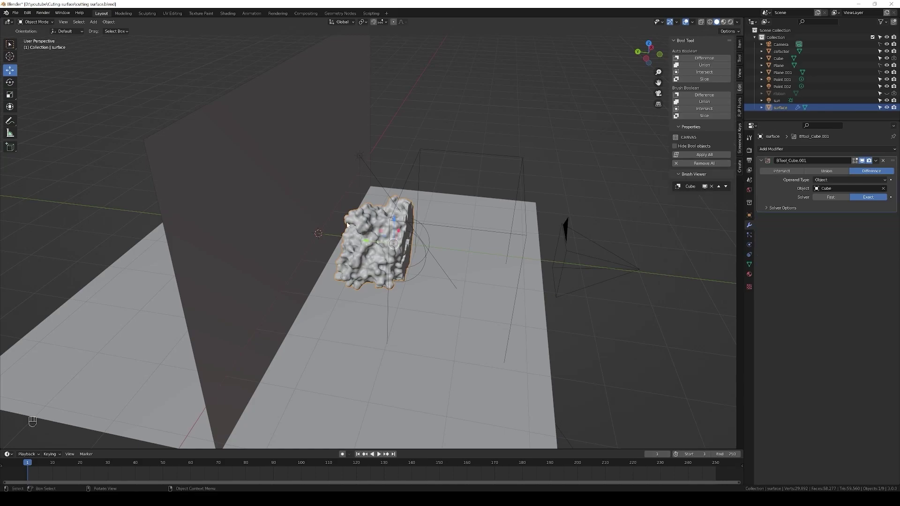
click(702, 155)
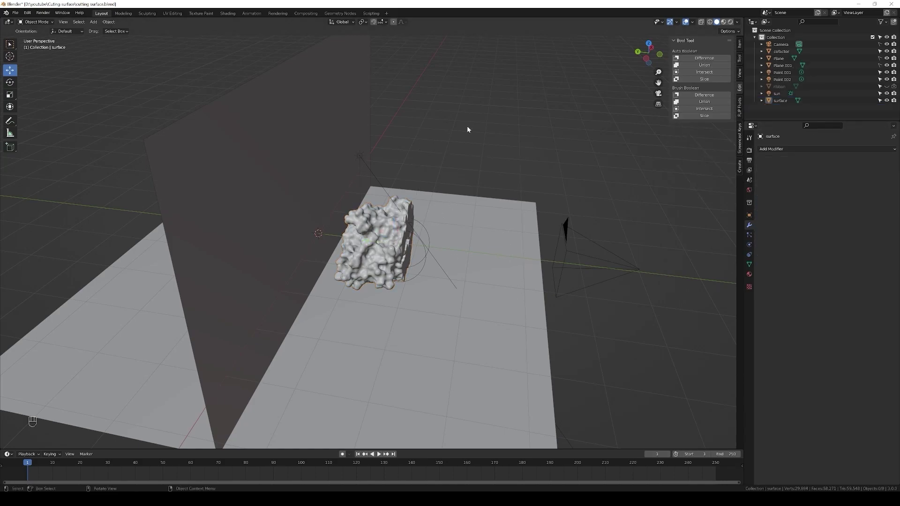
click(372, 246)
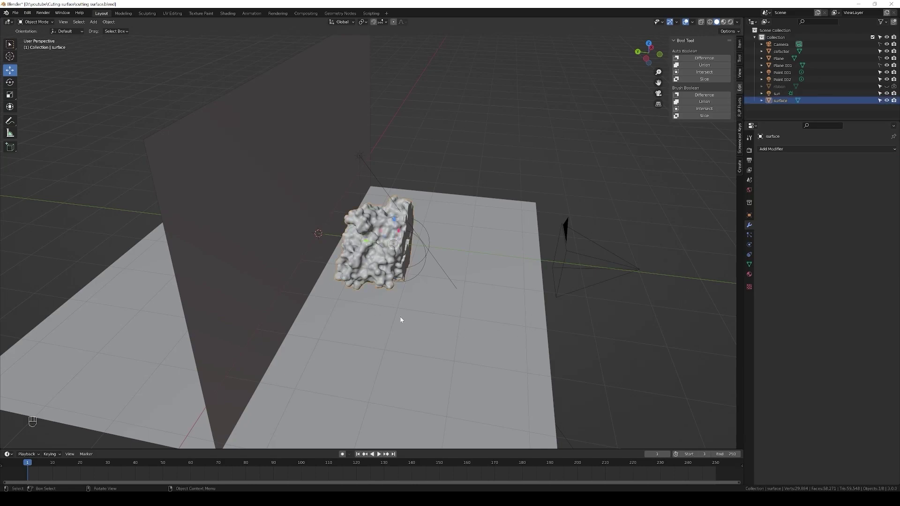
key(KP_0)
click(380, 312)
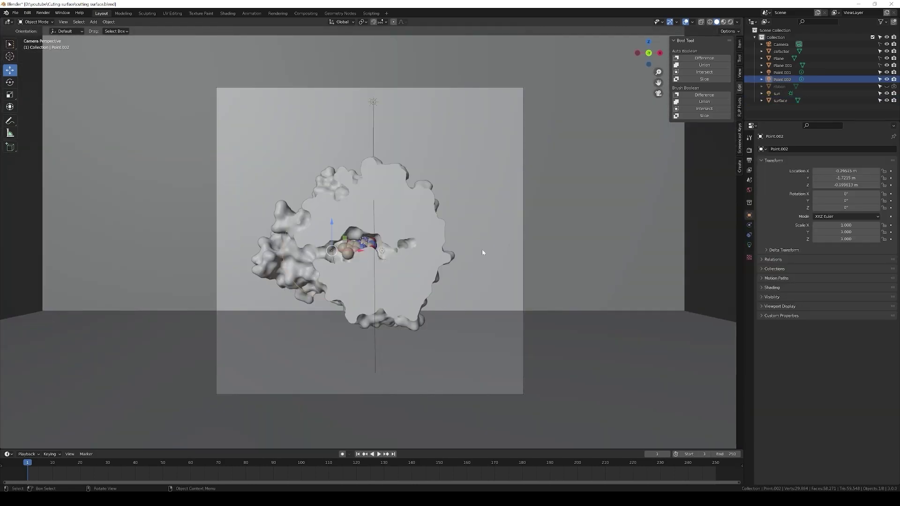
Select the protein surface and enter Edit Mode on its mesh
click(405, 206)
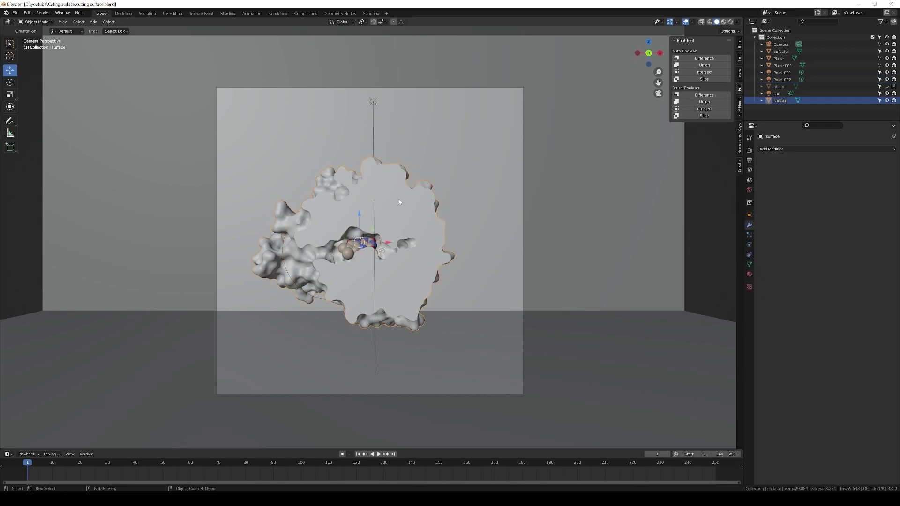
middle_drag(395, 195, 401, 218)
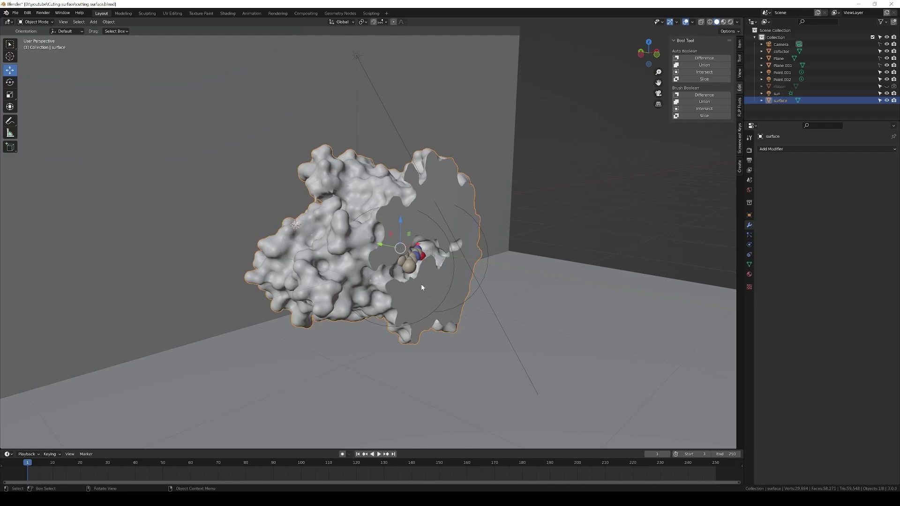
key(Tab)
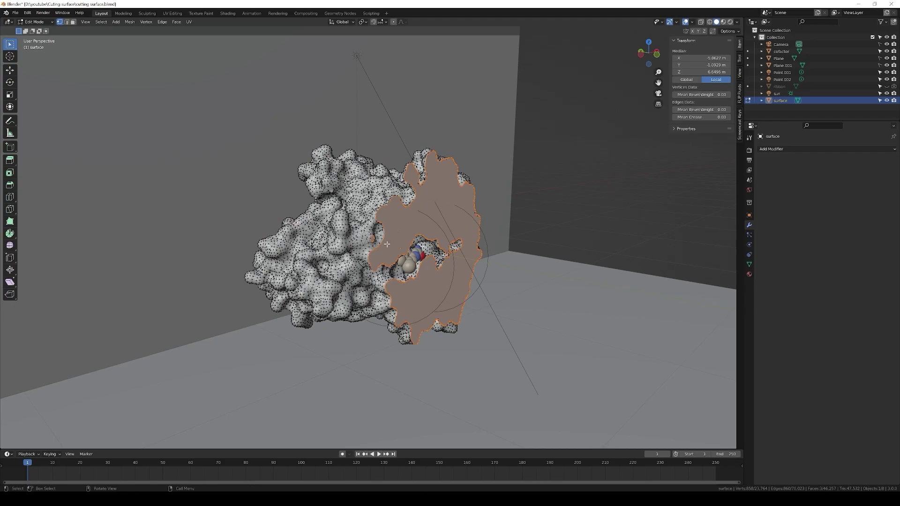
click(749, 275)
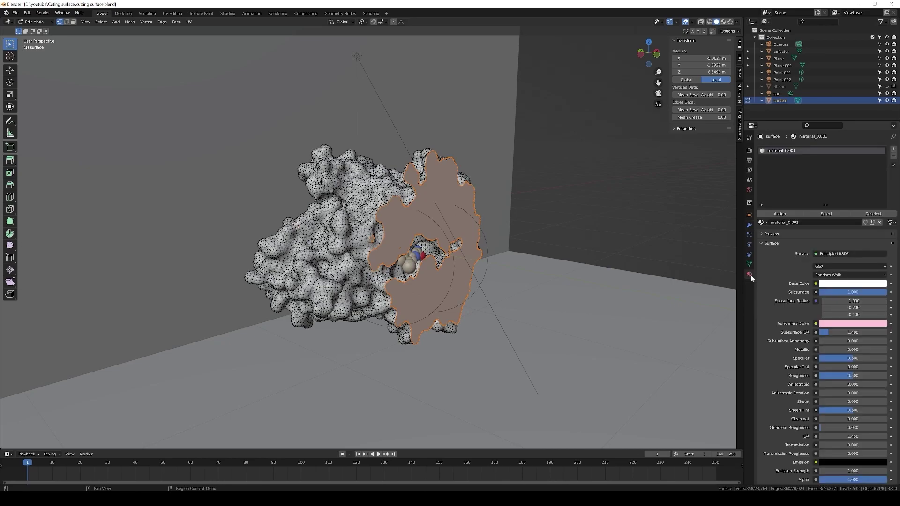
Add a second material slot with a new material named 'cut' and assign it
click(894, 151)
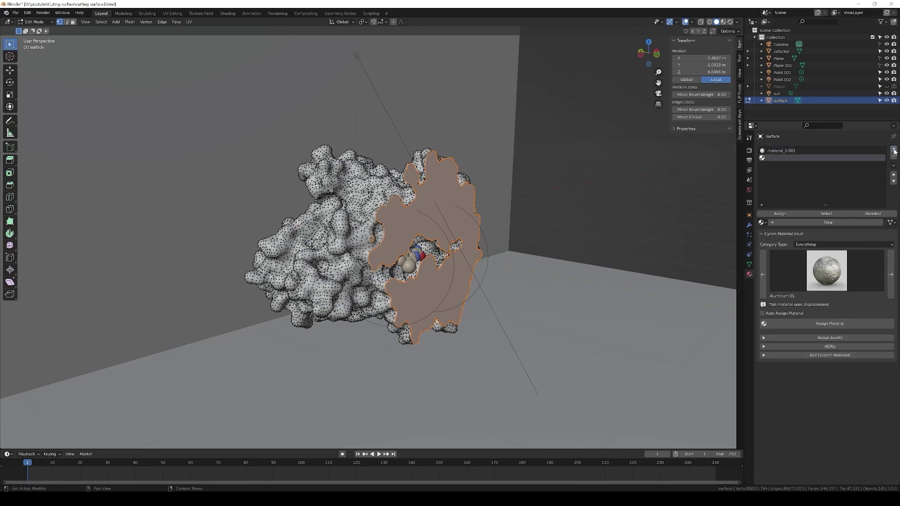
click(784, 215)
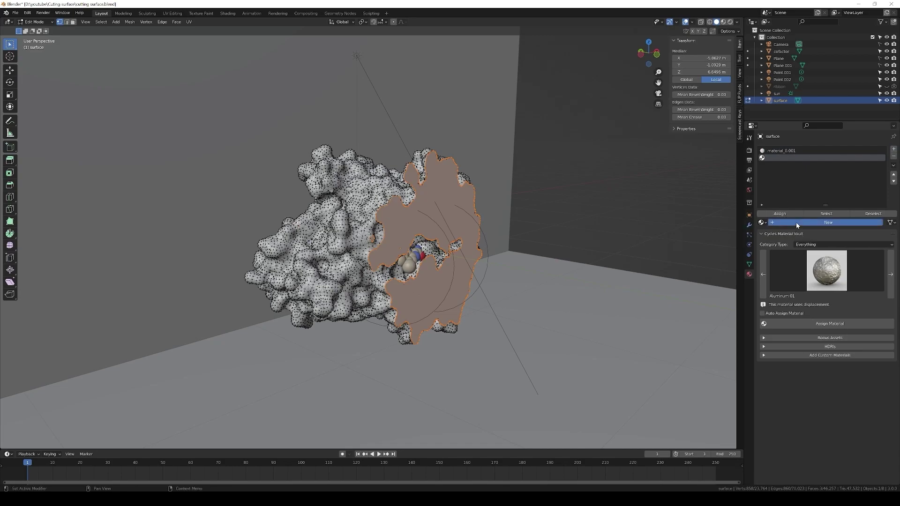
click(796, 222)
double_click(796, 223)
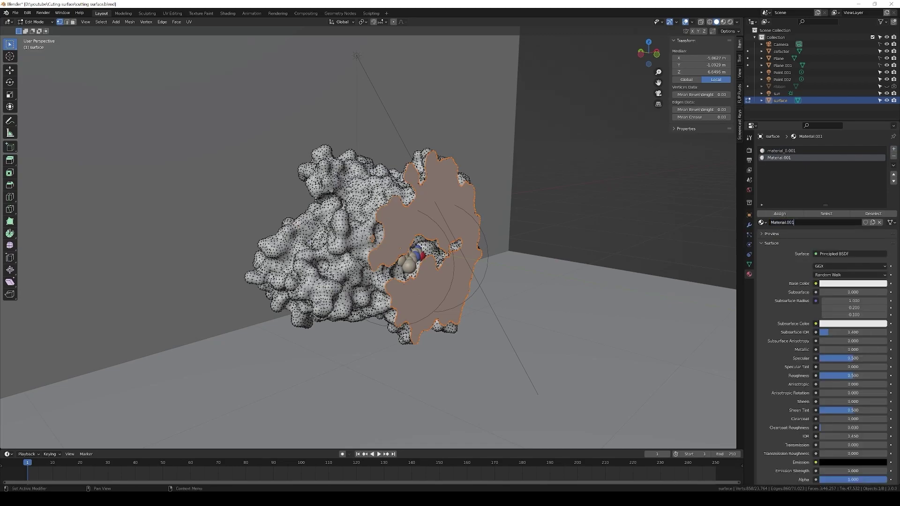
text(cut)
key(Return)
click(781, 214)
Leave Edit Mode and view the scene through the camera in Rendered shading
key(Tab)
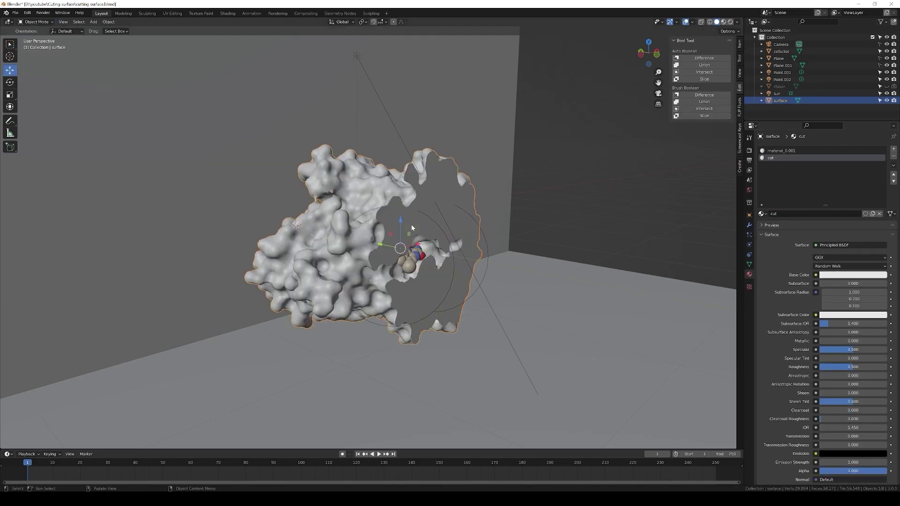
key(KP_0)
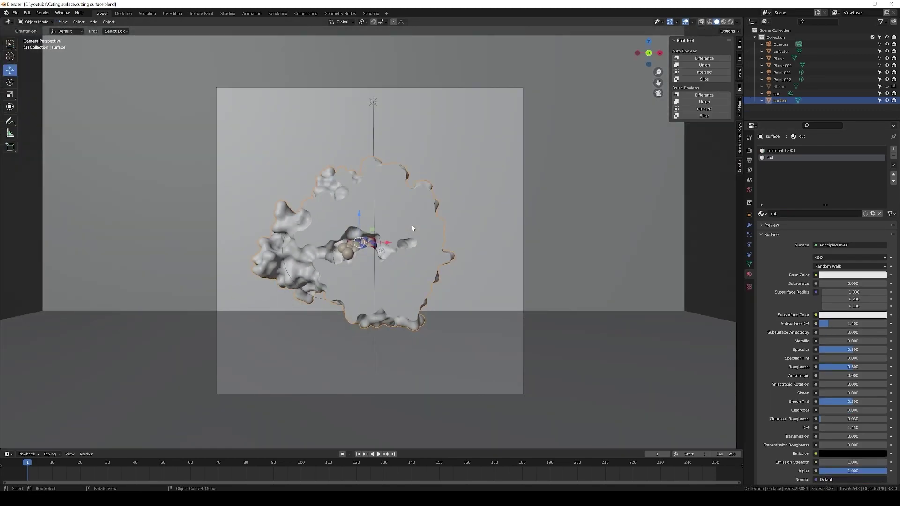
scroll(412, 228, up, 3)
key(z)
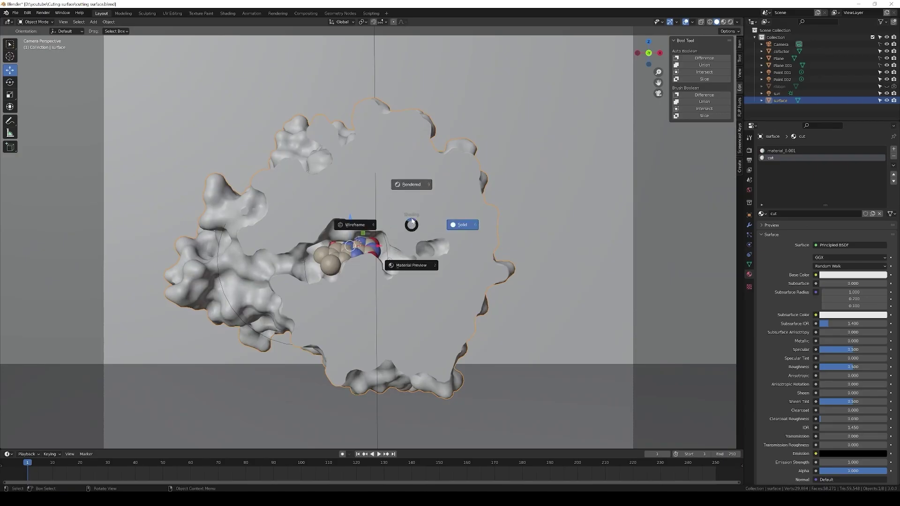
click(412, 188)
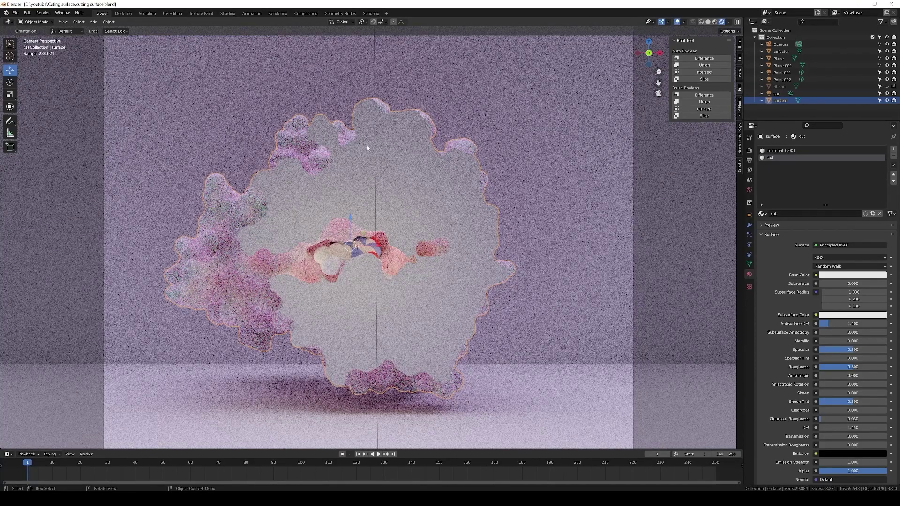
Rename the outer material material_0.001 to 'surface'
click(774, 151)
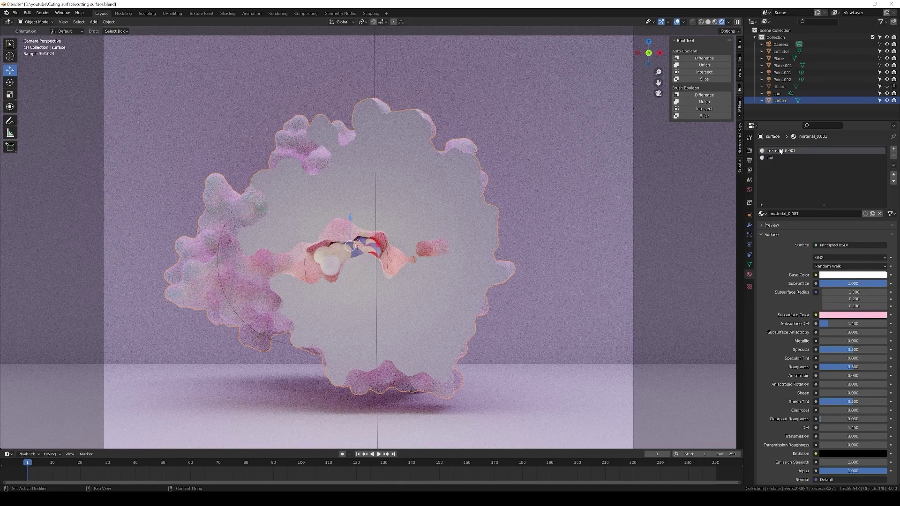
double_click(799, 214)
text(surface)
key(Return)
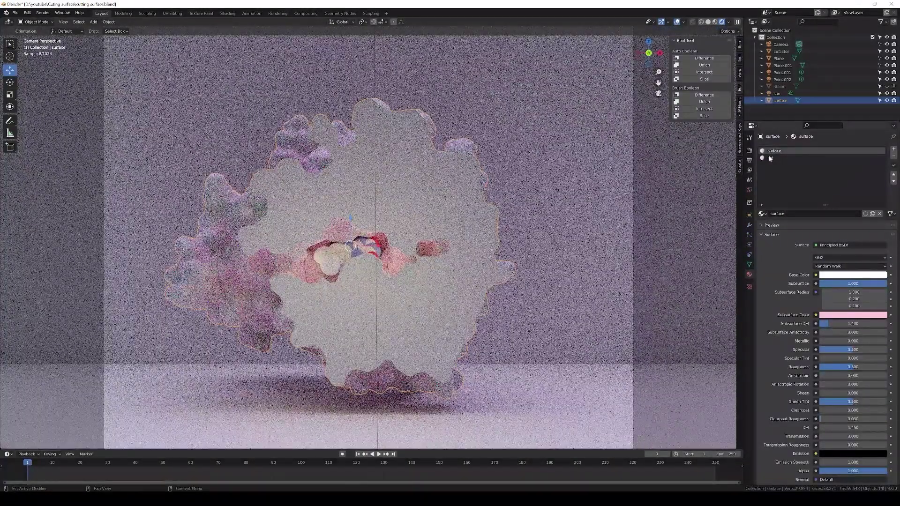
Change the cut material's Surface shader to Glass BSDF, then deselect everything
click(769, 159)
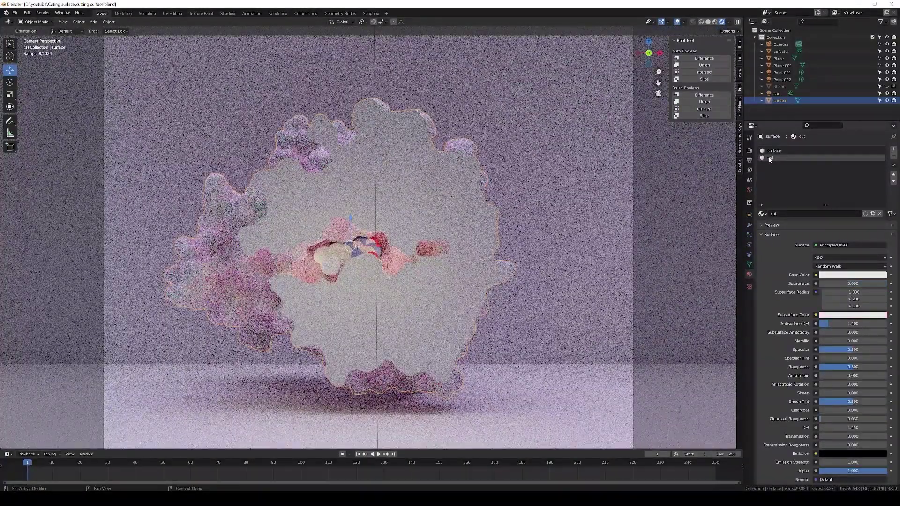
click(838, 245)
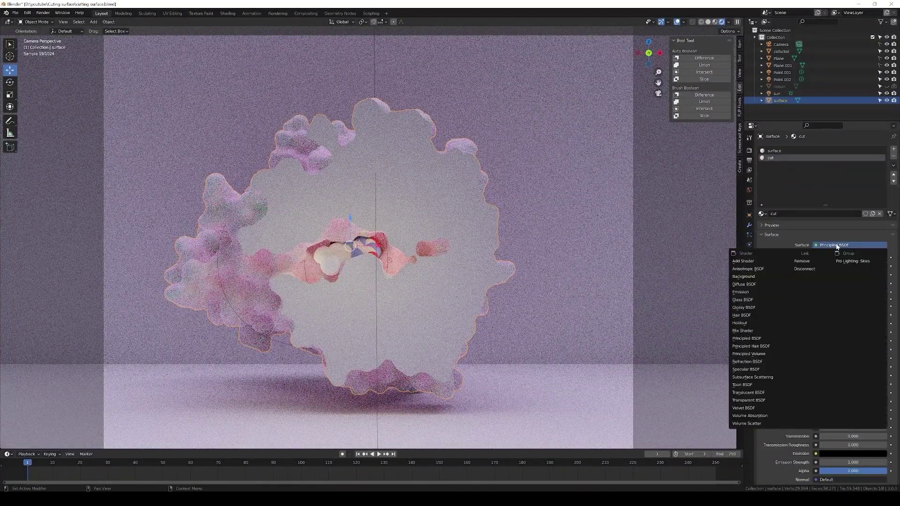
click(747, 299)
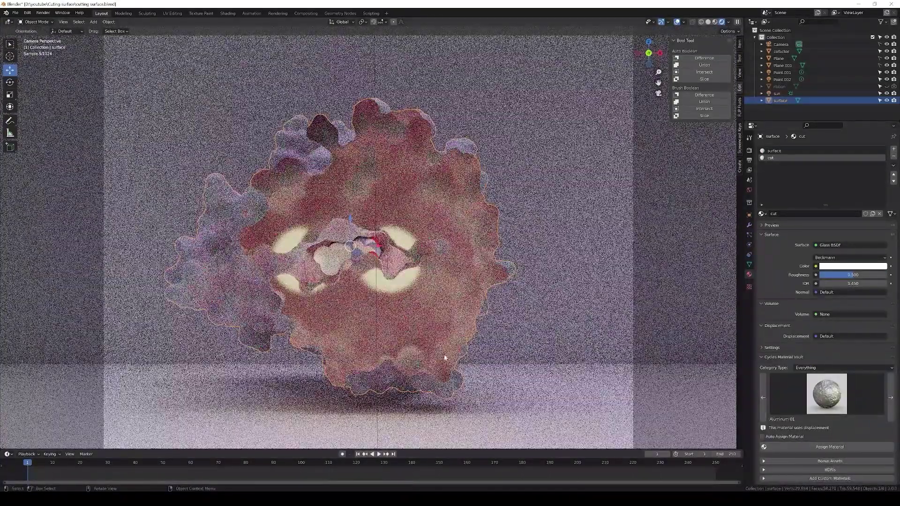
click(399, 250)
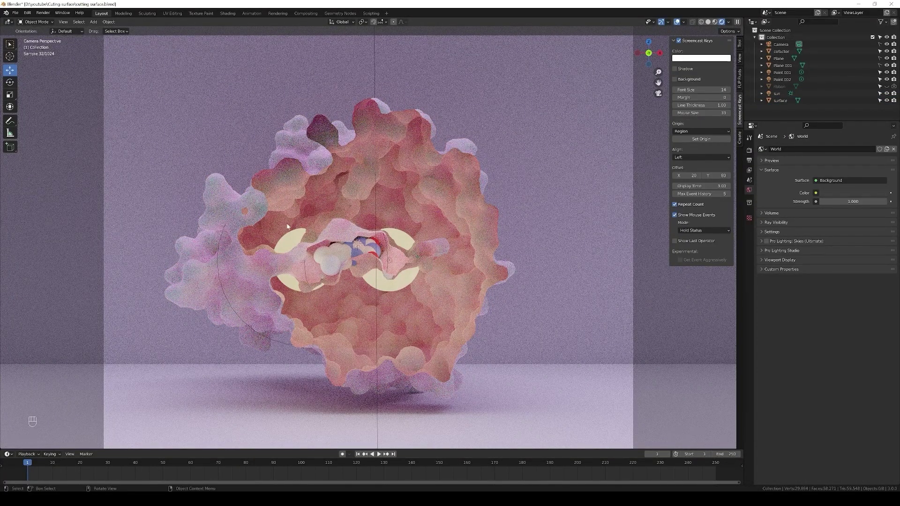
Select the Point.001 and Point.002 lights and move Point.002 so its disc is hidden
click(304, 264)
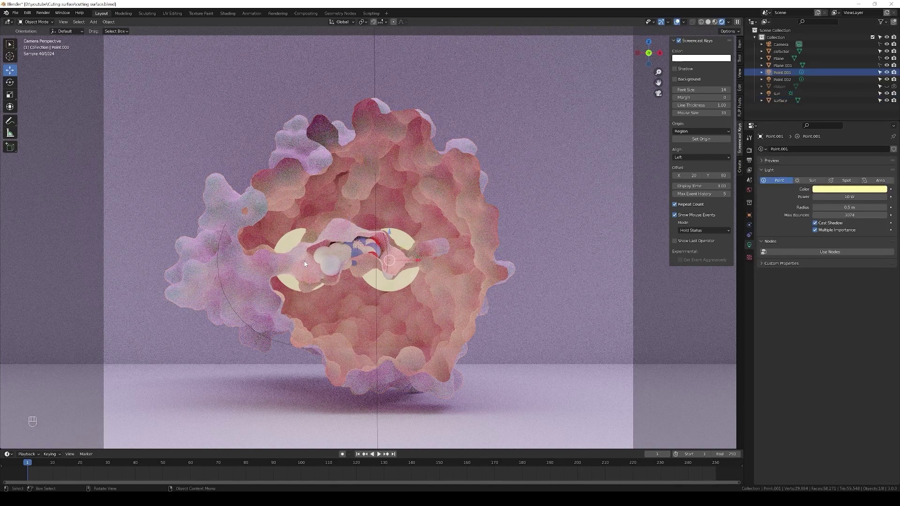
click(777, 80)
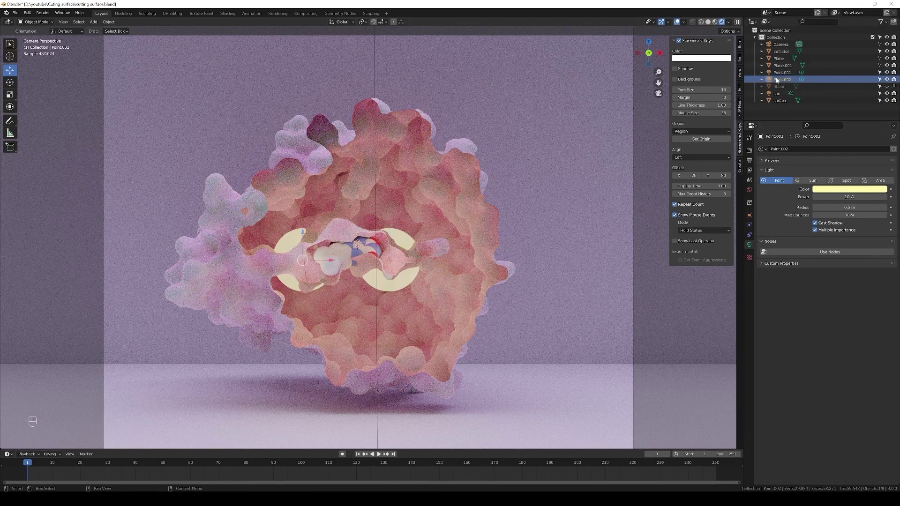
middle_drag(298, 264, 356, 220)
scroll(357, 220, up, 5)
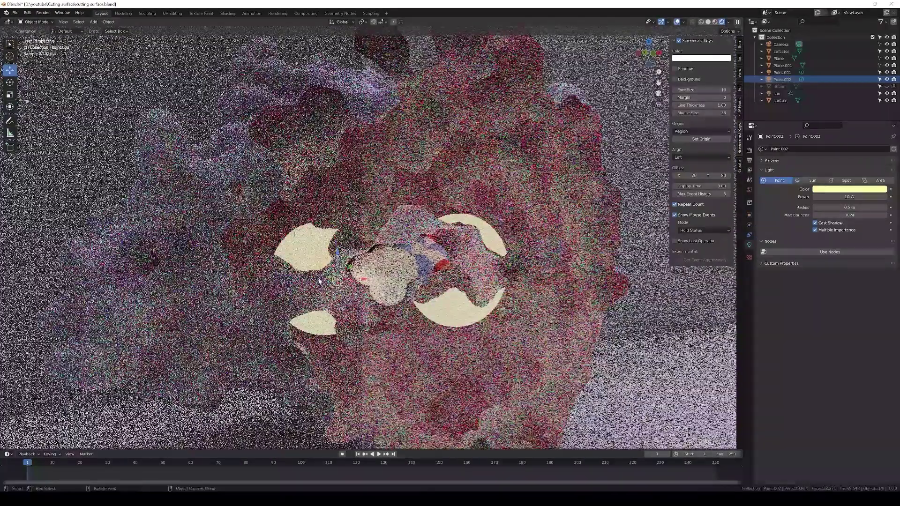
key(g)
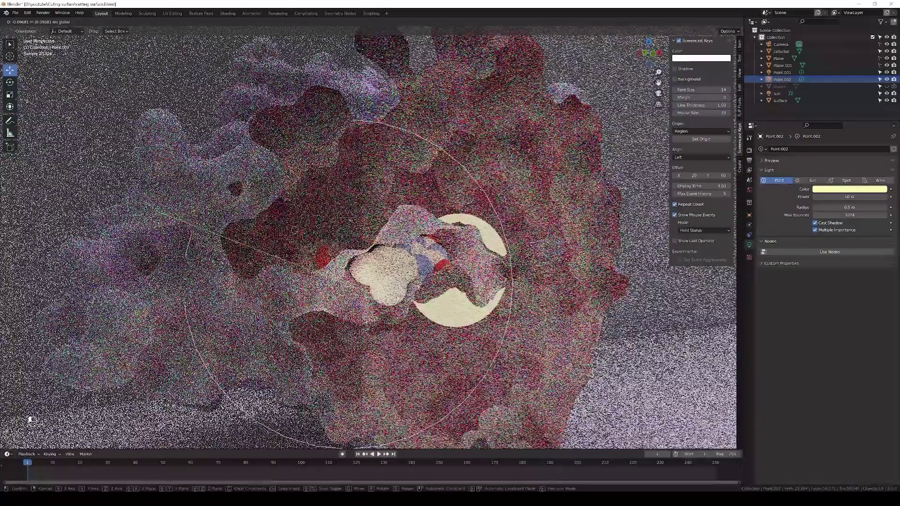
key(Return)
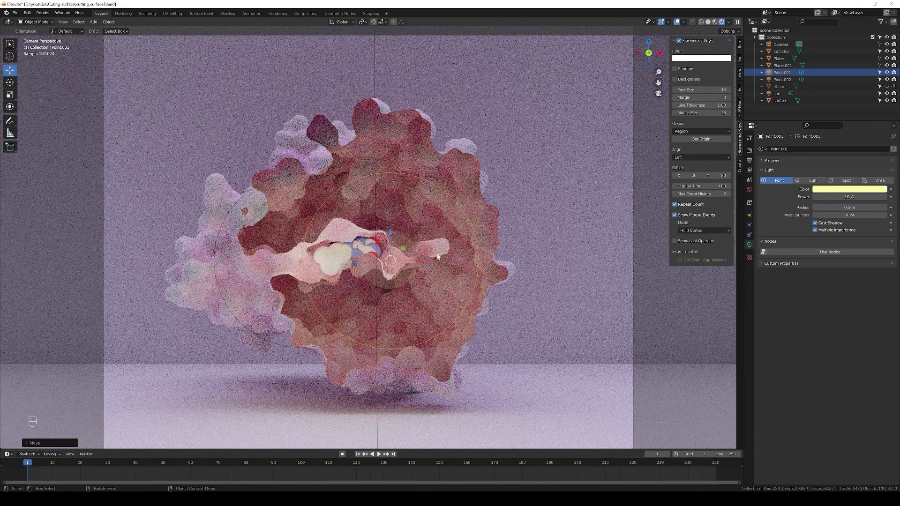
Deselect Point.001 and select the protein surface object
click(641, 263)
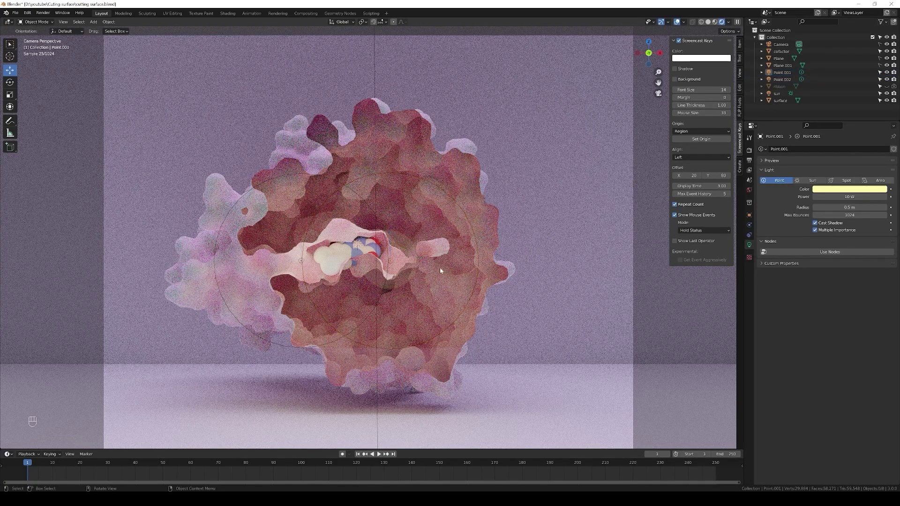
scroll(401, 254, up, 3)
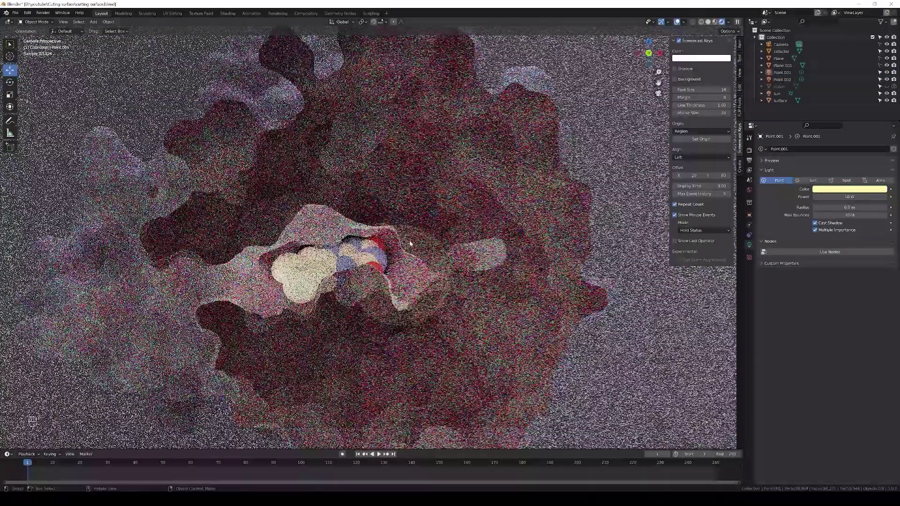
scroll(494, 206, down, 4)
scroll(424, 191, up, 2)
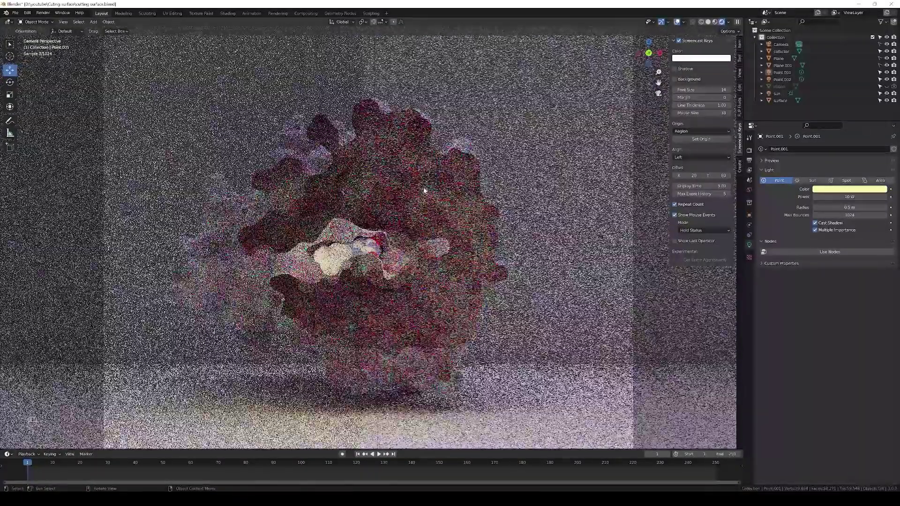
scroll(424, 190, down, 1)
click(424, 190)
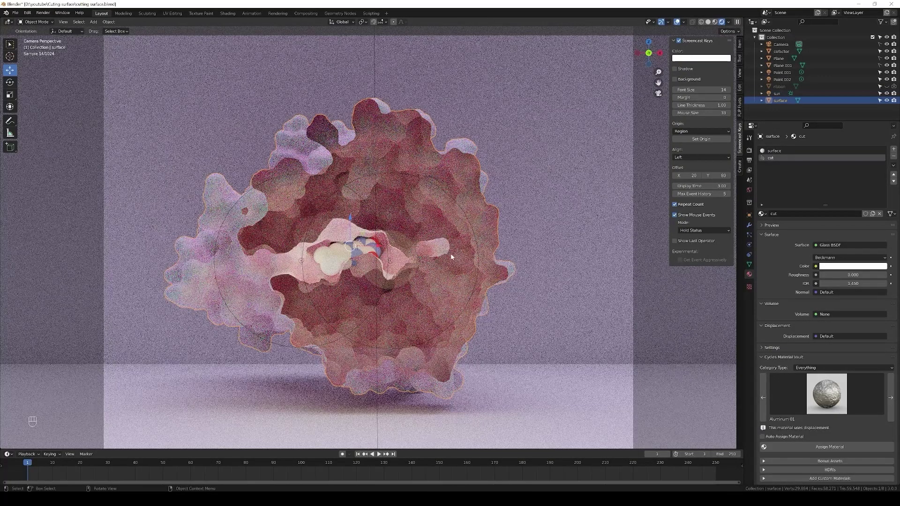
Make the cut material a Transparent BSDF, deselect the surface, and turn off viewport overlays
click(845, 245)
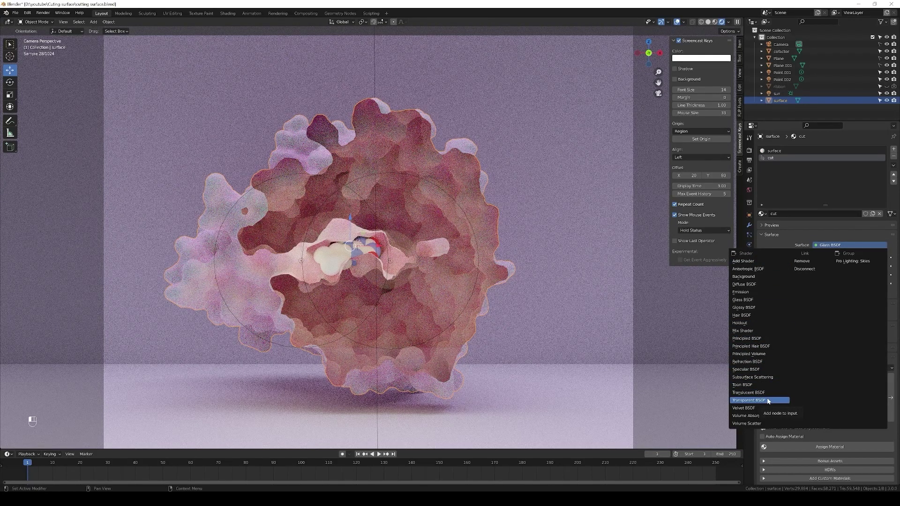
click(749, 401)
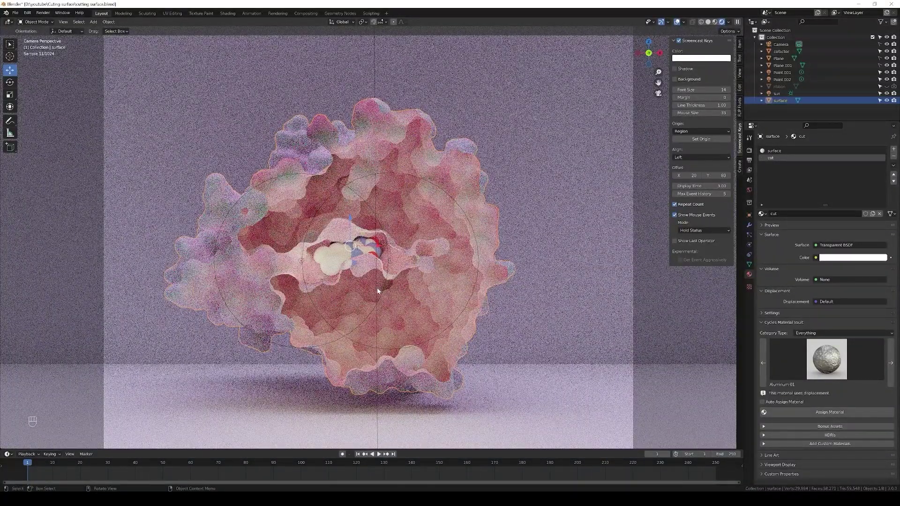
click(646, 301)
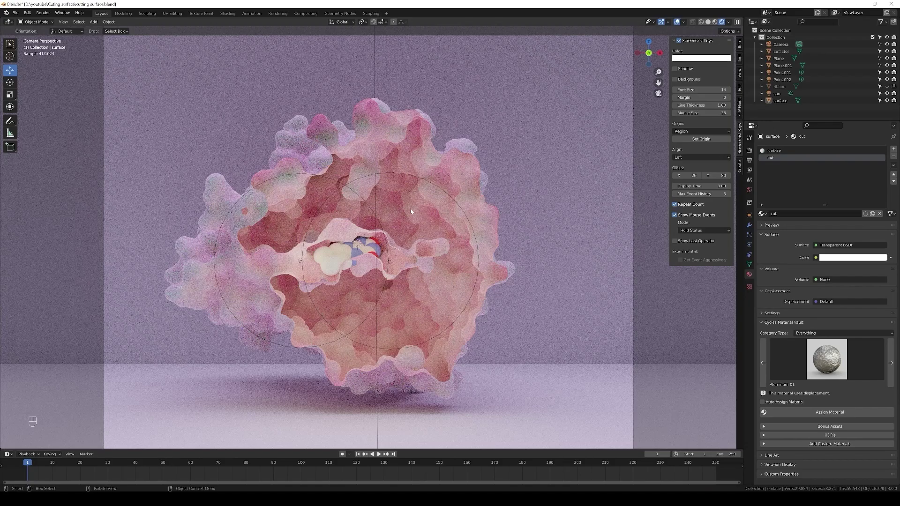
click(676, 22)
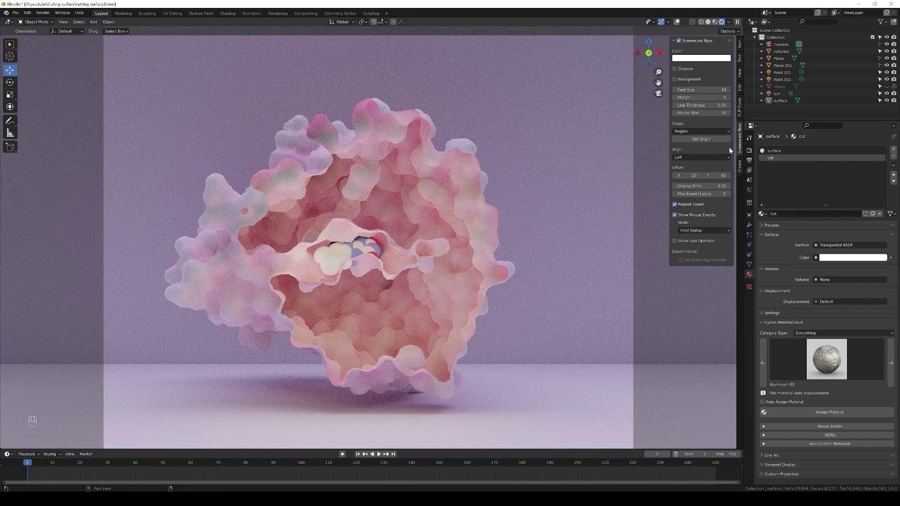
Switch the cut material to Principled BSDF with Subsurface 1.000
click(838, 244)
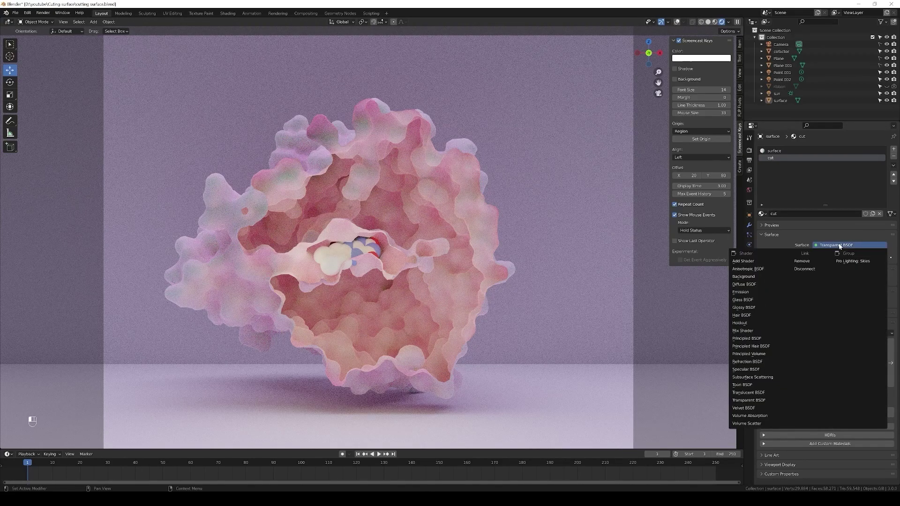
click(762, 339)
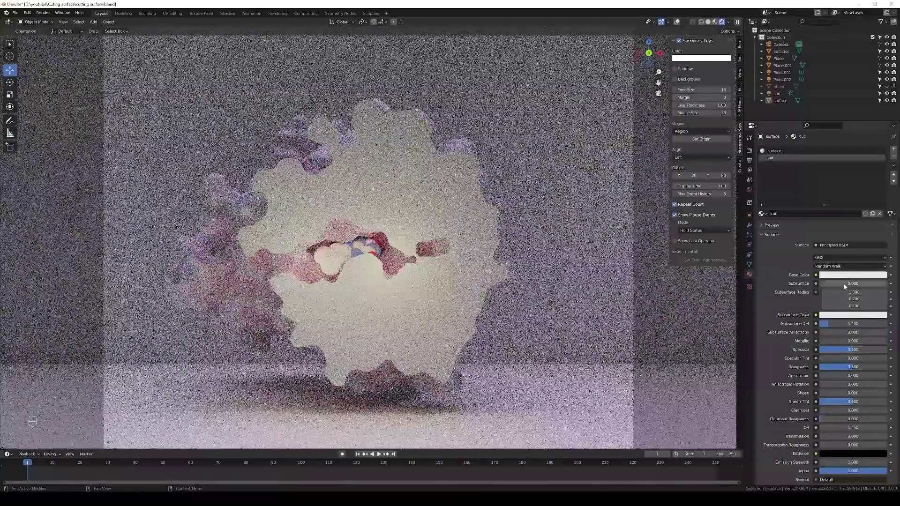
click(843, 283)
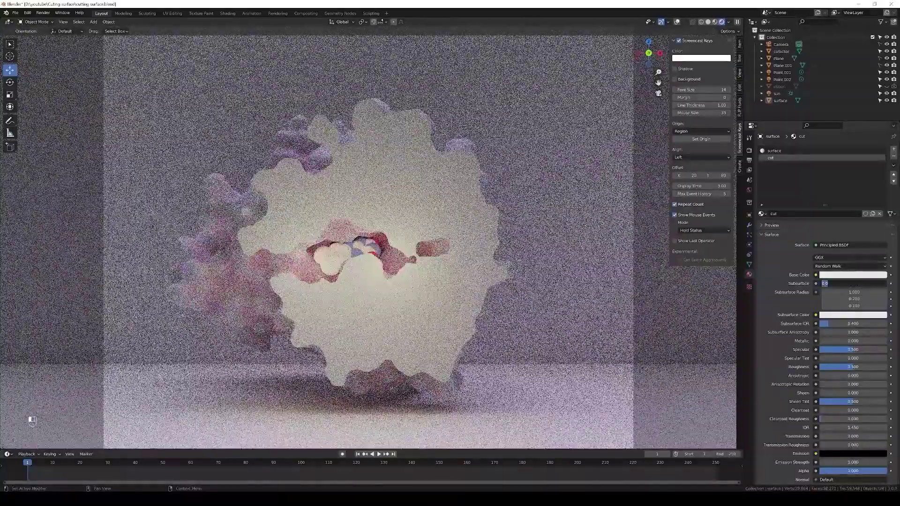
text(1)
key(Return)
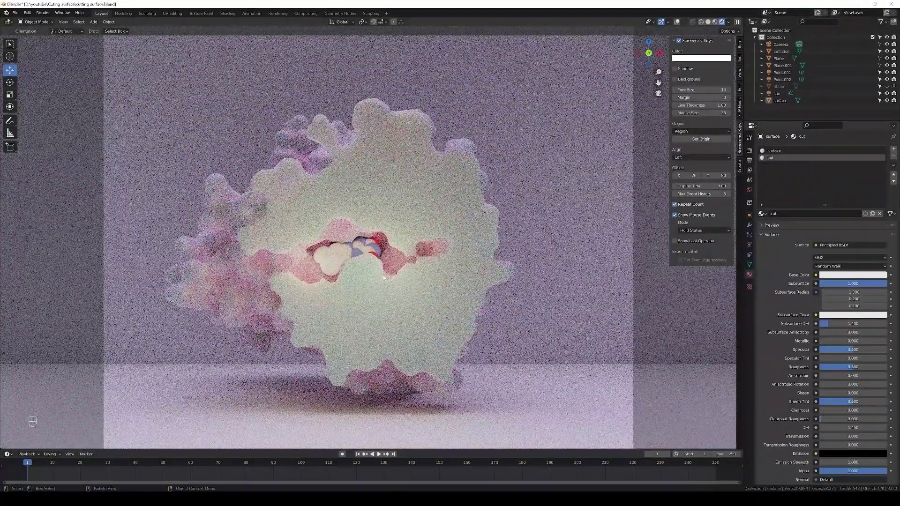
Copy the surface material's FFC5DC hex colour into the cut material's Subsurface Color
click(234, 272)
click(776, 150)
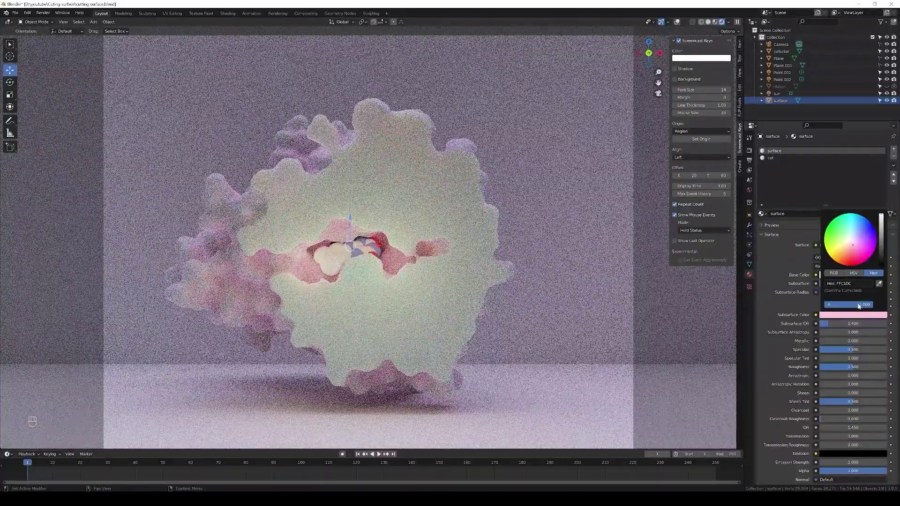
click(849, 304)
key(ctrl+Tab)
key(ctrl+c)
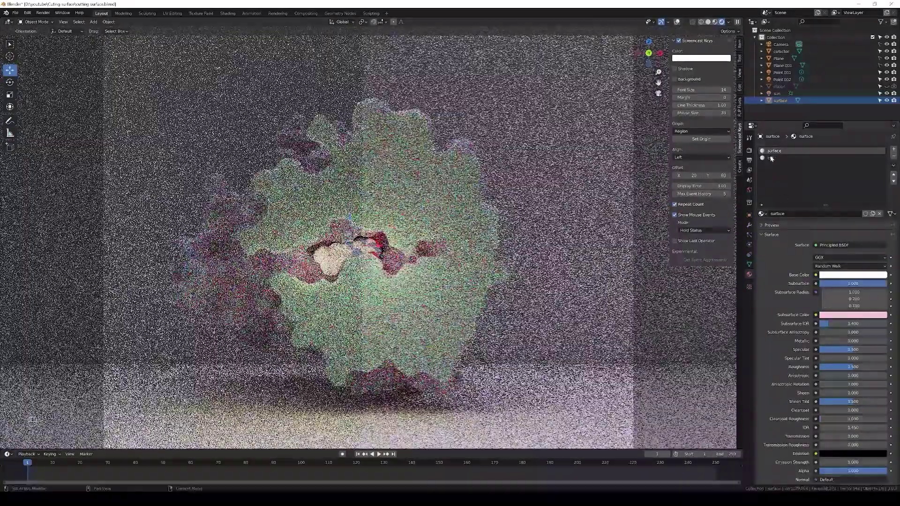
click(796, 157)
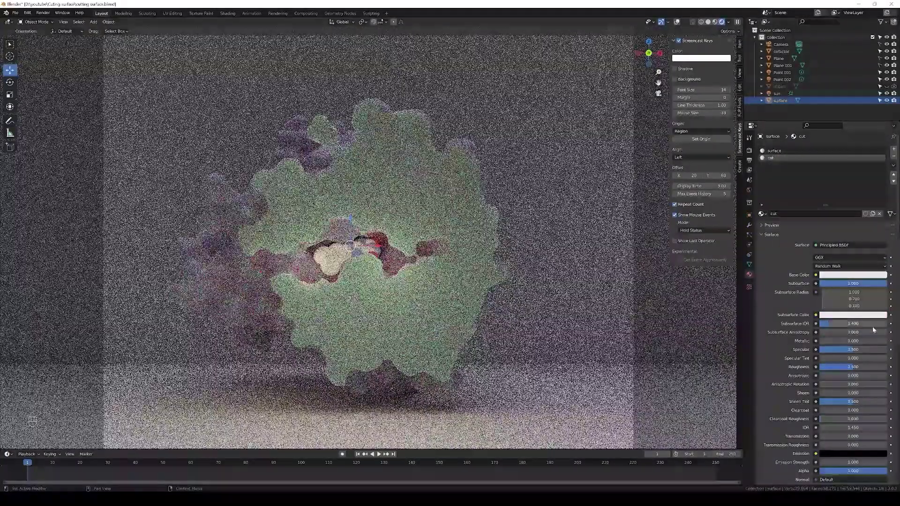
click(871, 316)
key(ctrl+Tab)
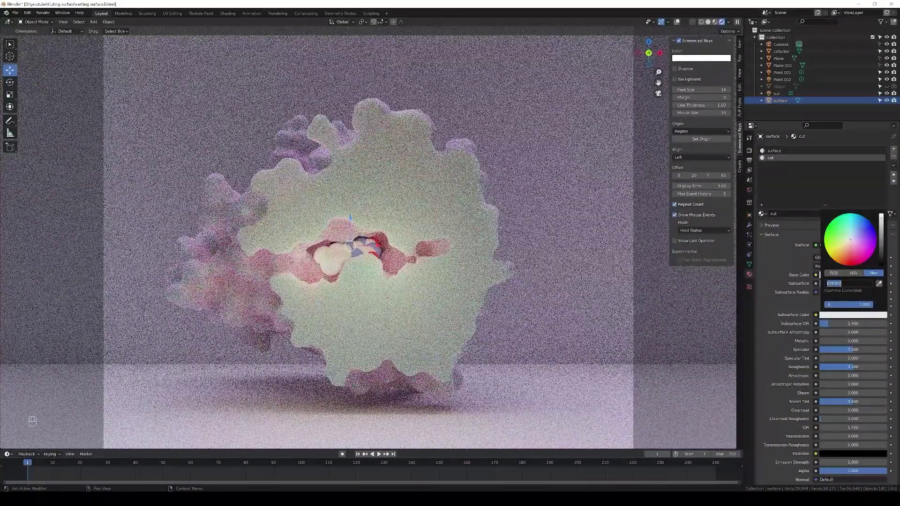
key(ctrl+v)
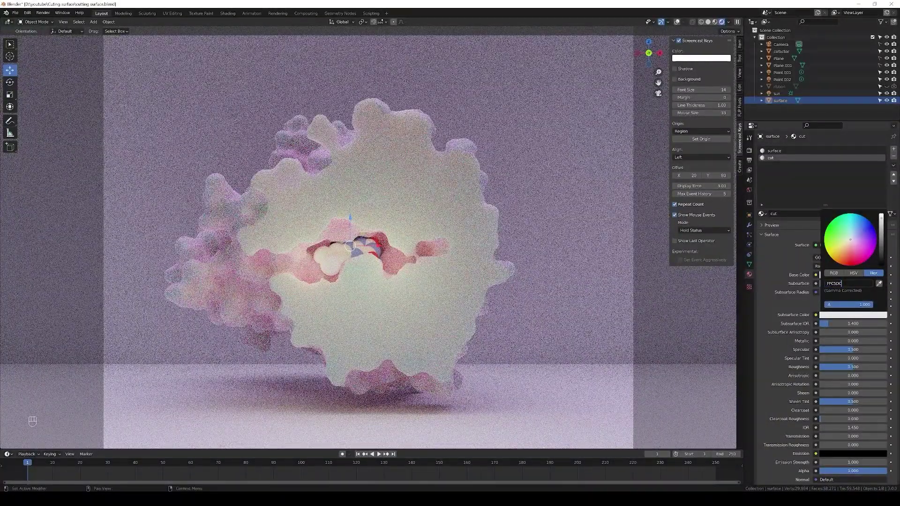
key(Return)
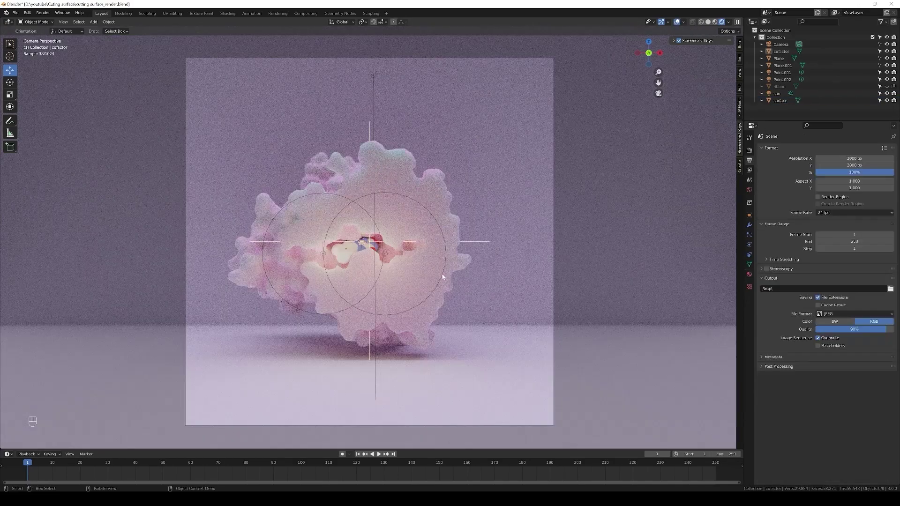
Set the cut slot back to Transparent BSDF and unhide the ribbon in the Outliner
click(377, 171)
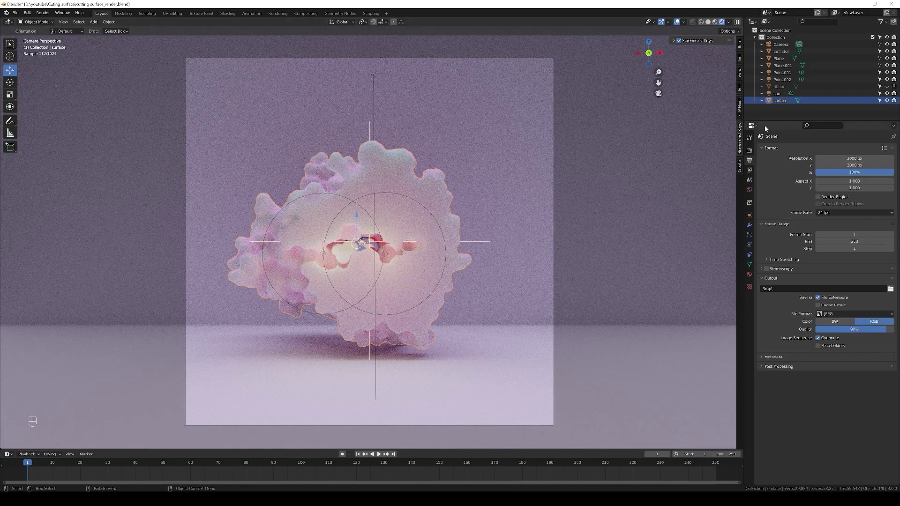
click(749, 274)
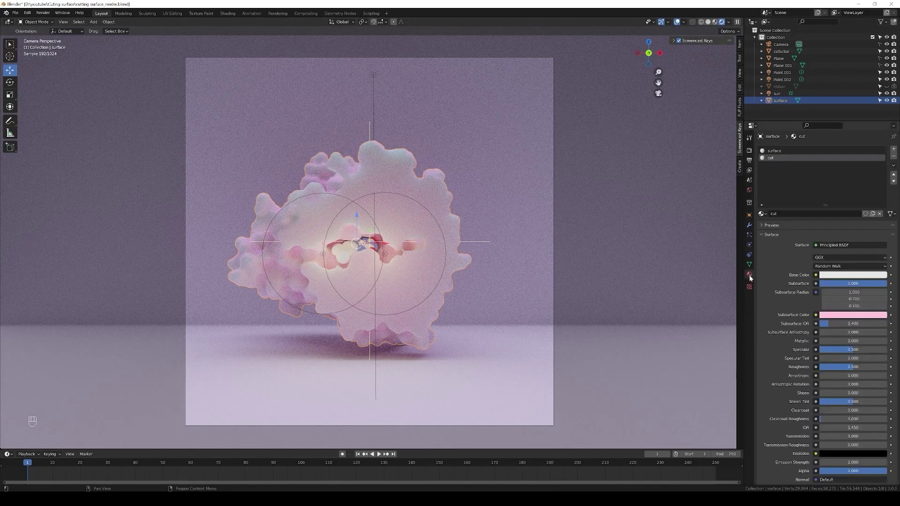
click(842, 246)
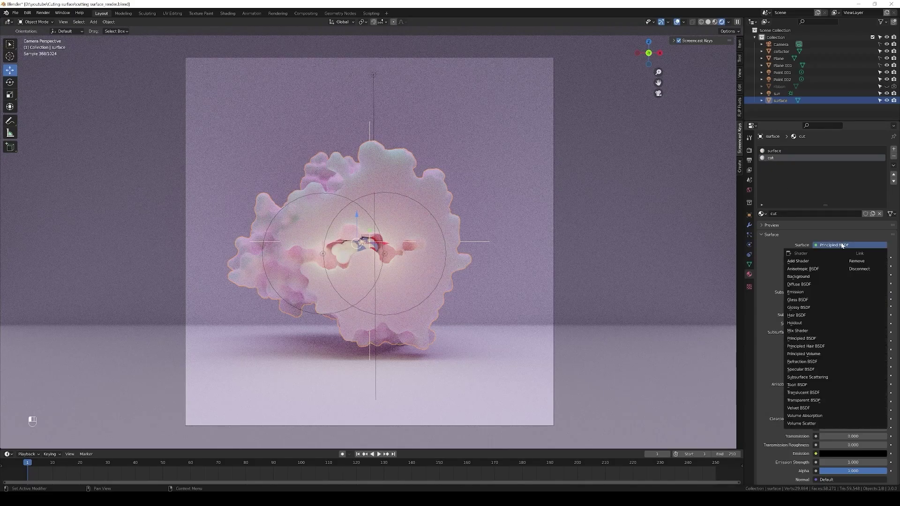
click(830, 402)
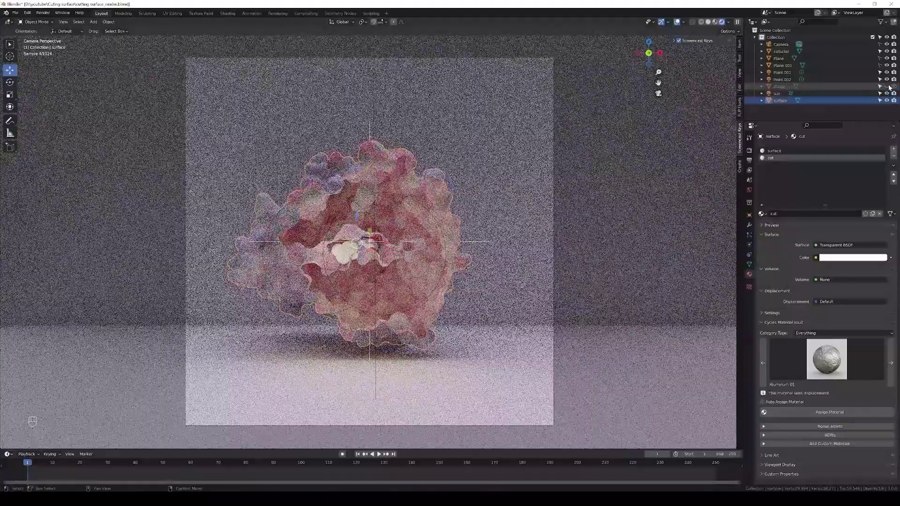
click(888, 86)
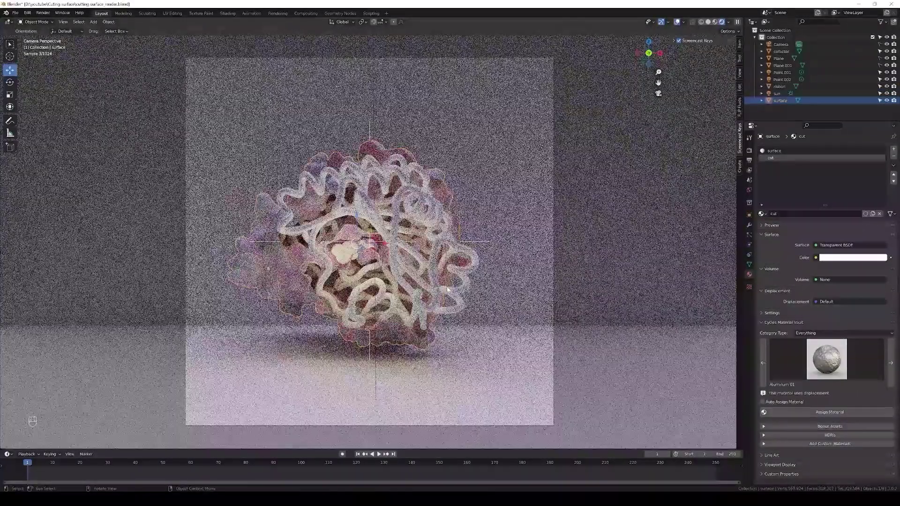
scroll(447, 289, up, 1)
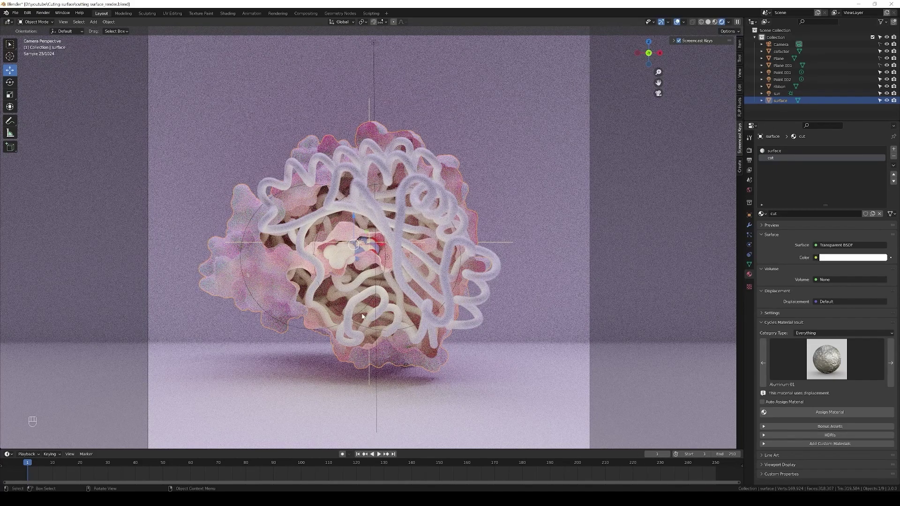
Give the ribbon a Glass BSDF material with roughness 0.000, then deselect it
click(395, 248)
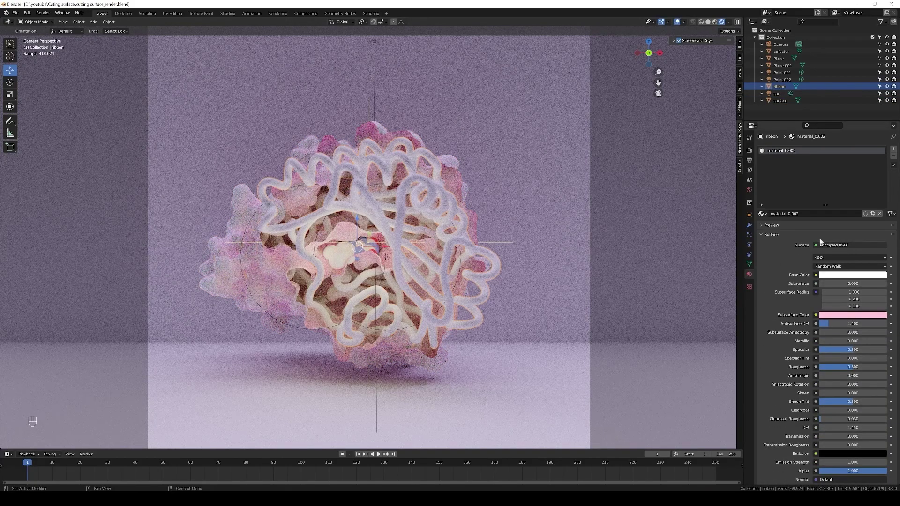
click(845, 246)
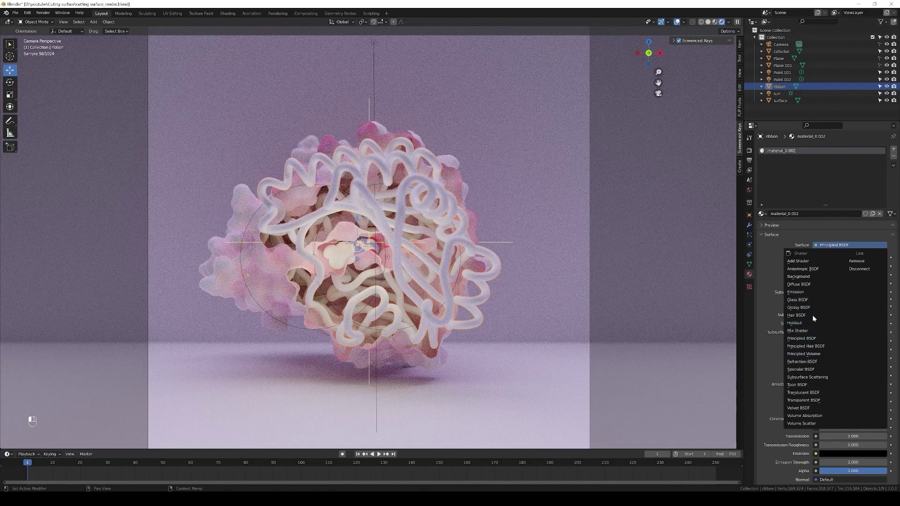
click(815, 300)
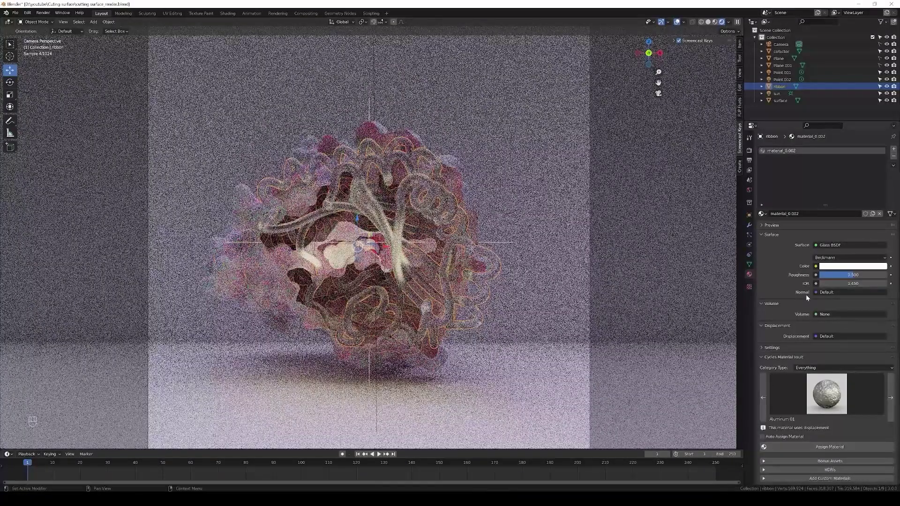
drag(851, 276, 820, 275)
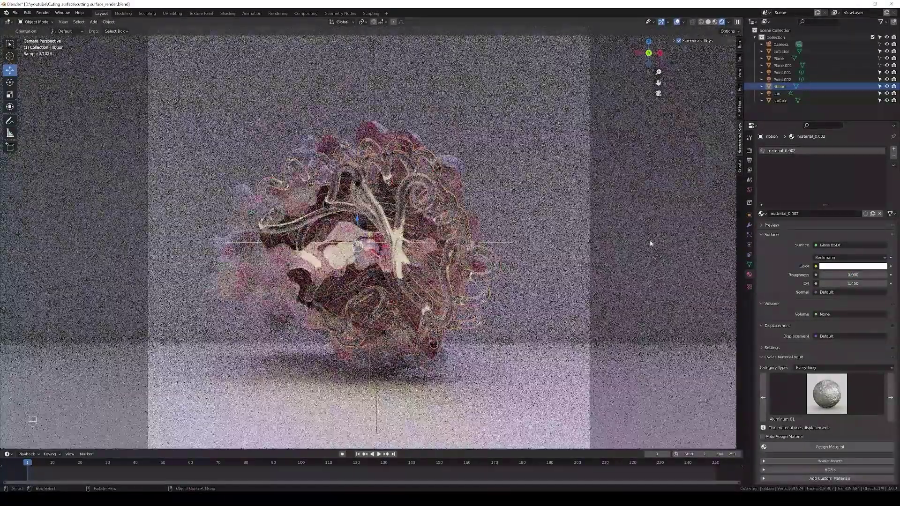
click(648, 244)
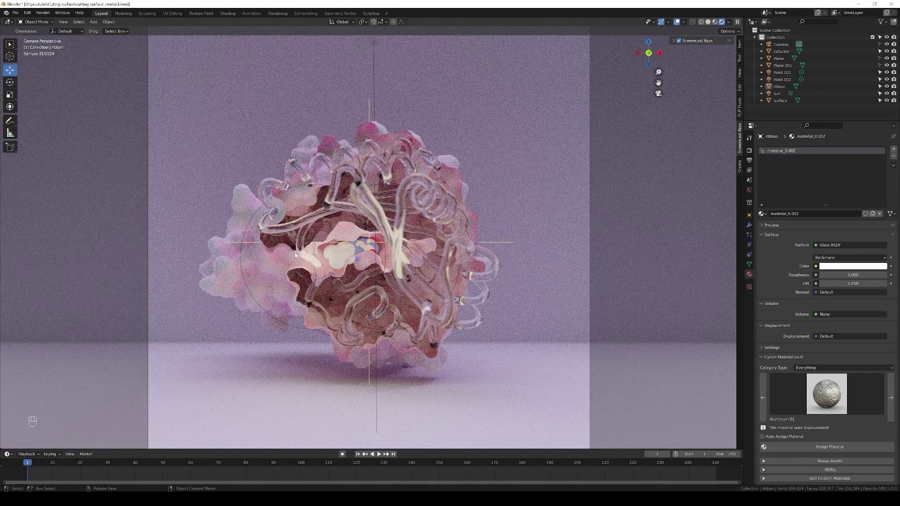
Select the Point.002 light and move it further to the left
click(312, 255)
click(316, 257)
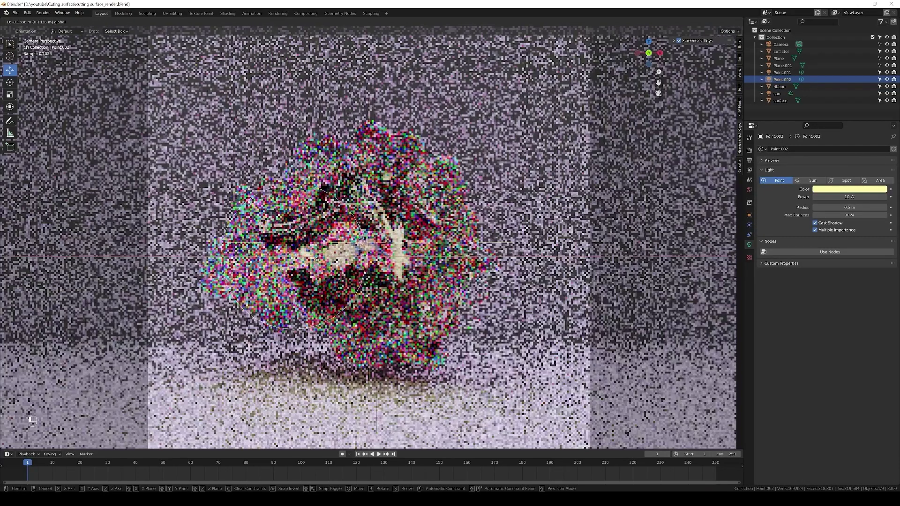
drag(330, 255, 292, 234)
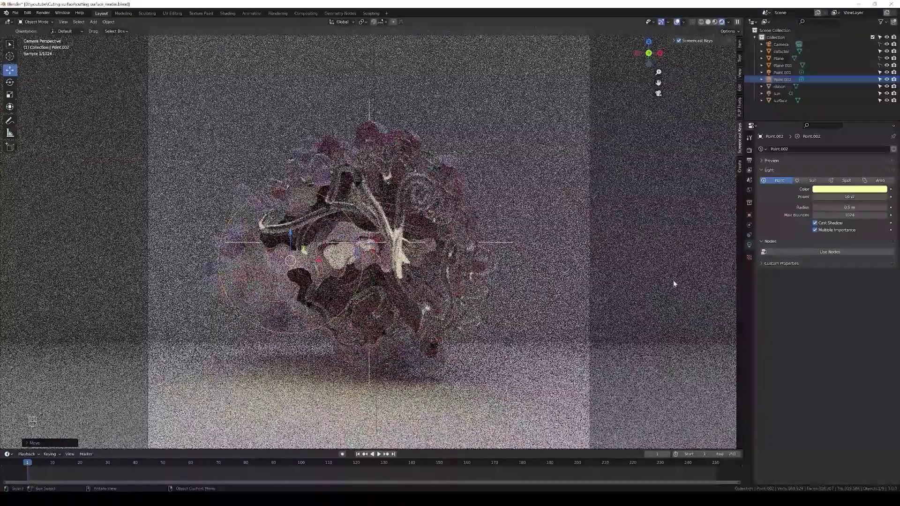
click(673, 282)
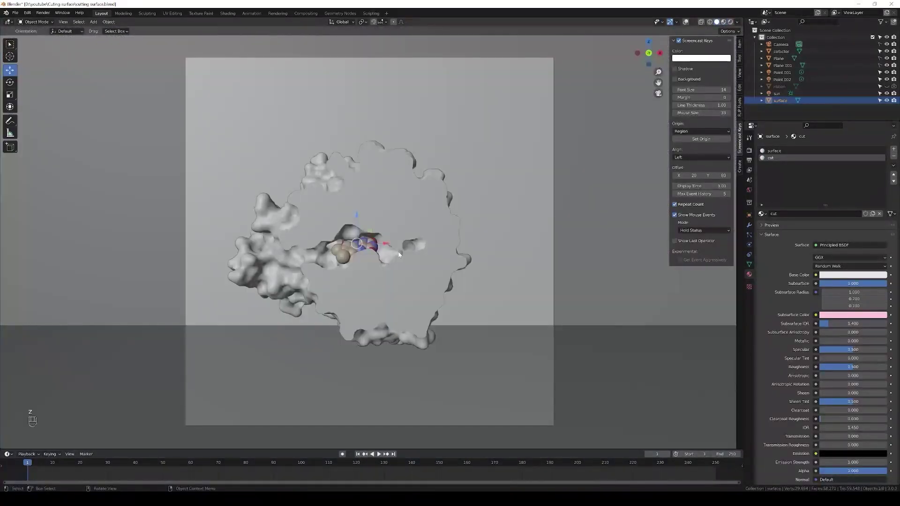
Start the final render of the cut-open protein with F12
key(F12)
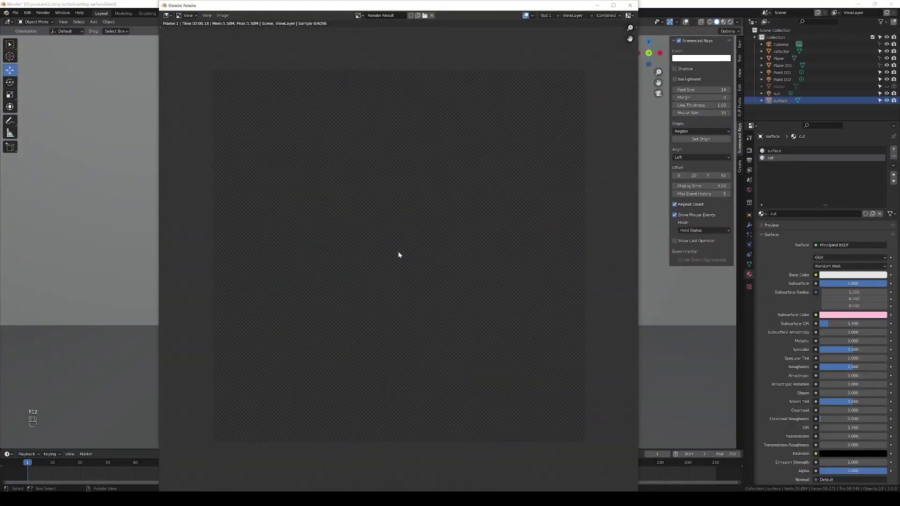